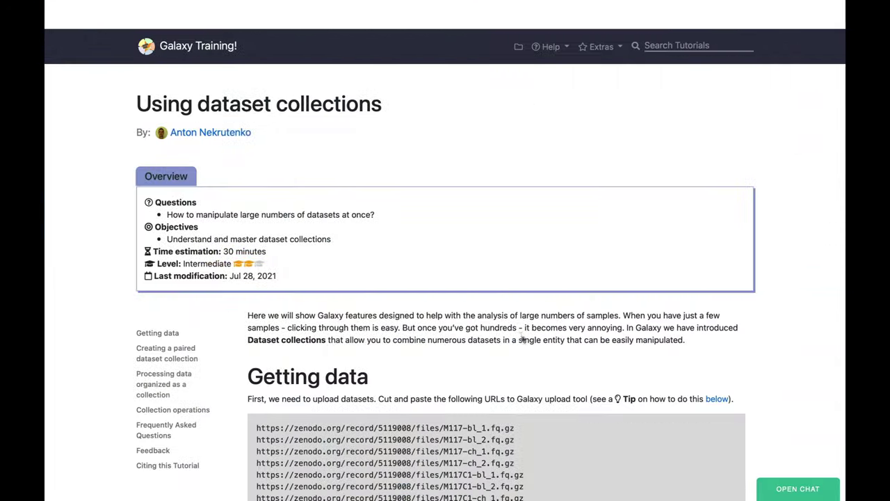
- Copy the eight Zenodo fq.gz URLs from the tutorial's Getting data section and paste them into a new data entry in Galaxy's upload tool
scroll(520, 338, "down", 5)
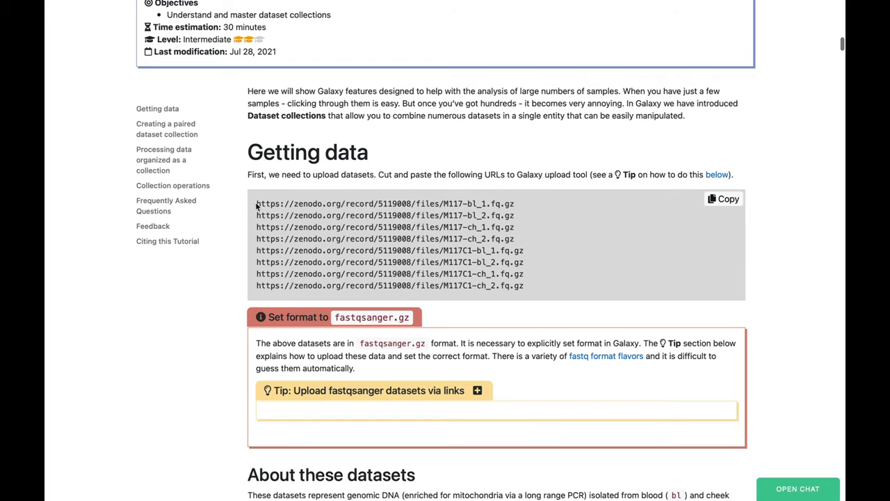
left_click_drag(256, 205, 557, 291)
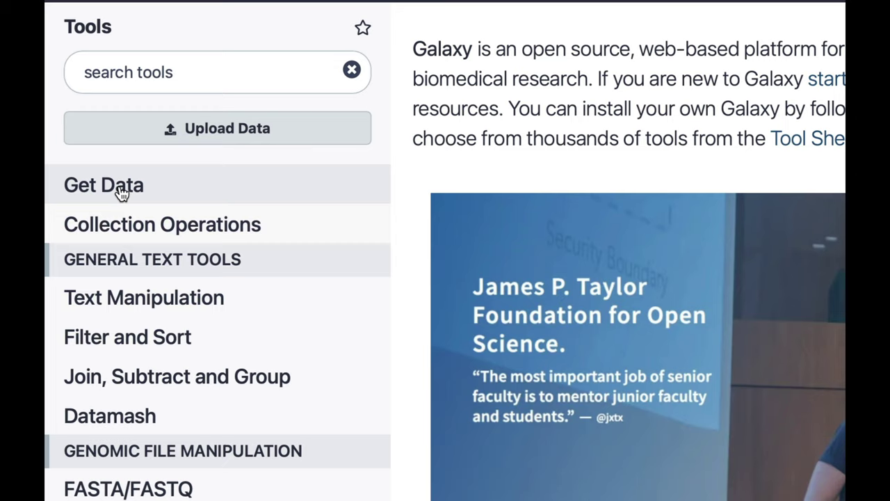
left_click(213, 132)
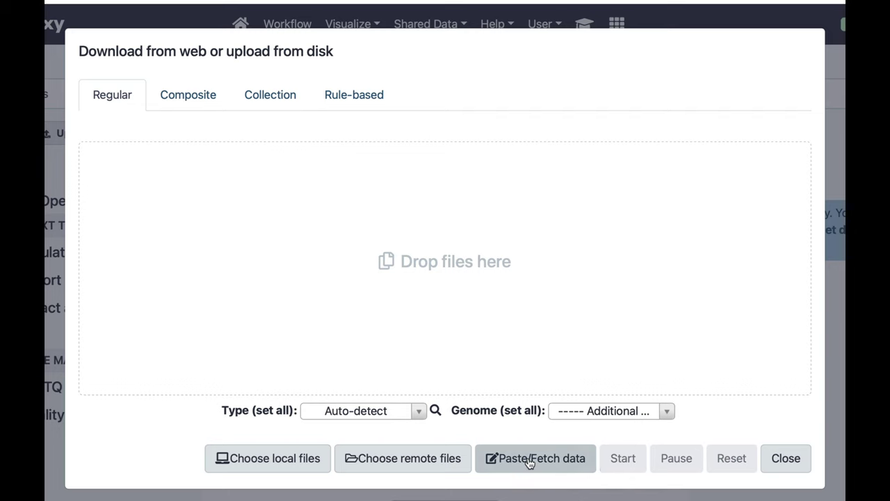
left_click(530, 459)
left_click(284, 267)
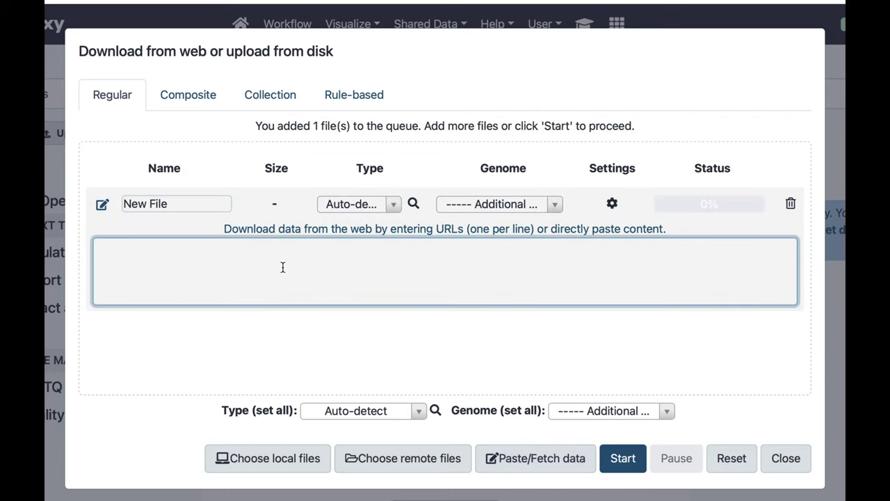
key("ctrl+v")
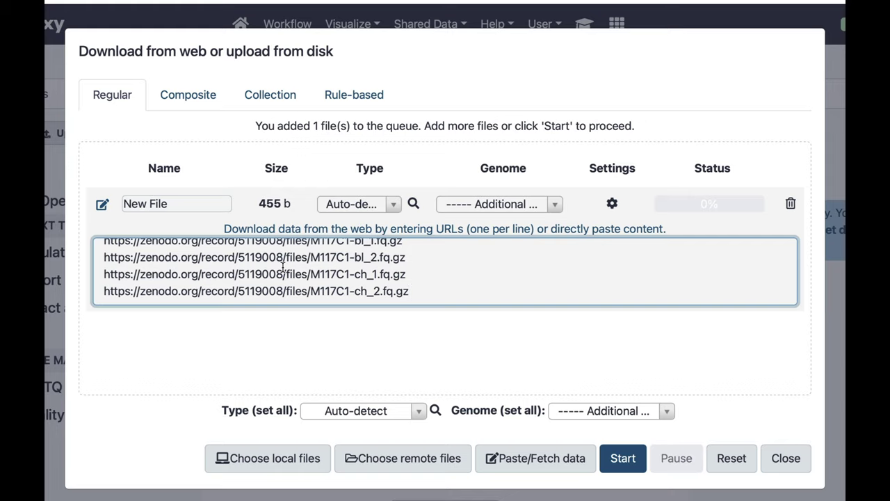
- Set the type of all uploads to fastqsanger.gz, run the upload and refresh the history
left_click(355, 411)
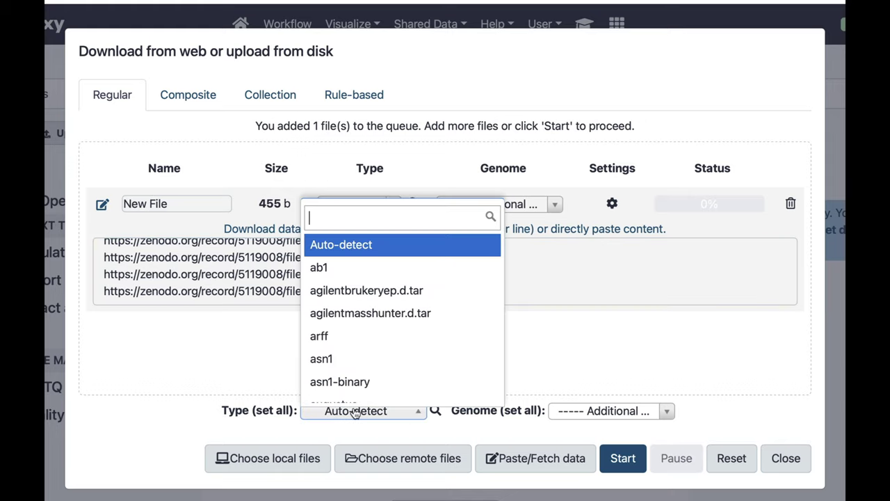
type("fastqsa")
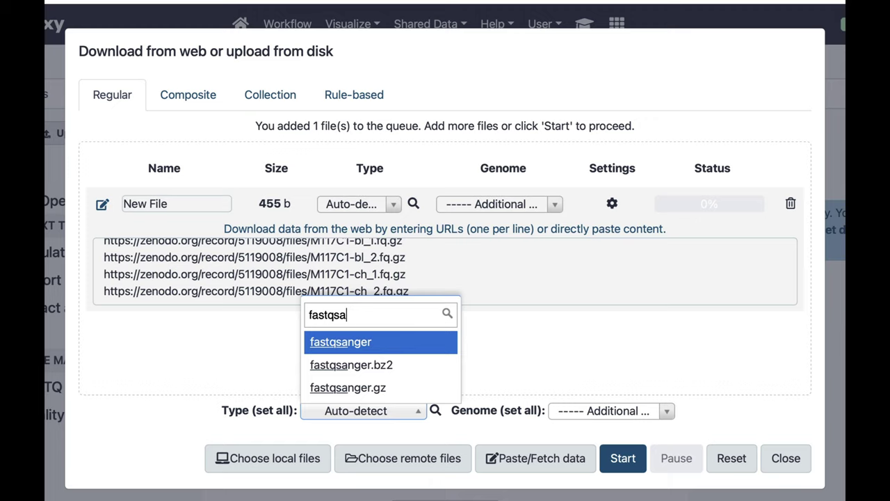
left_click(362, 391)
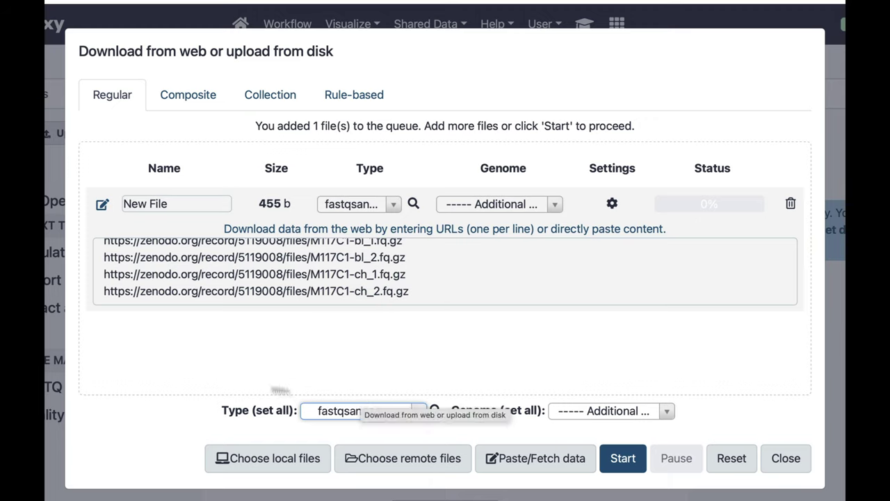
left_click(625, 461)
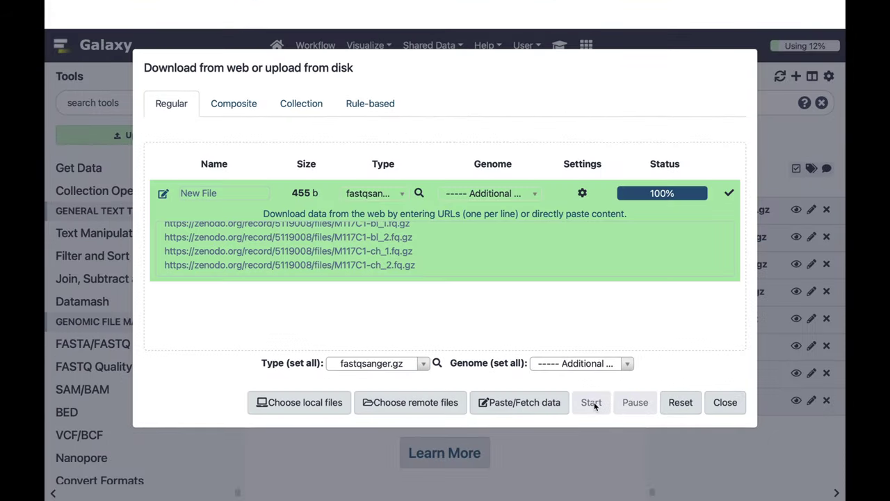
left_click(726, 403)
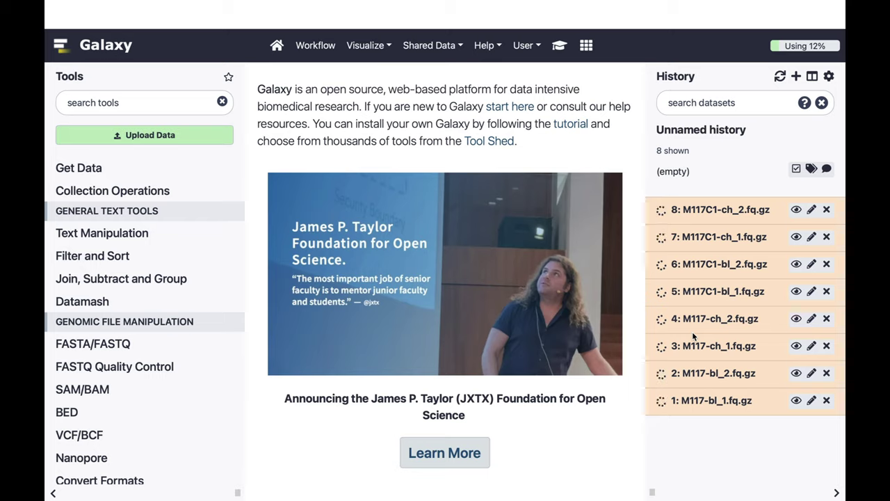
left_click(779, 77)
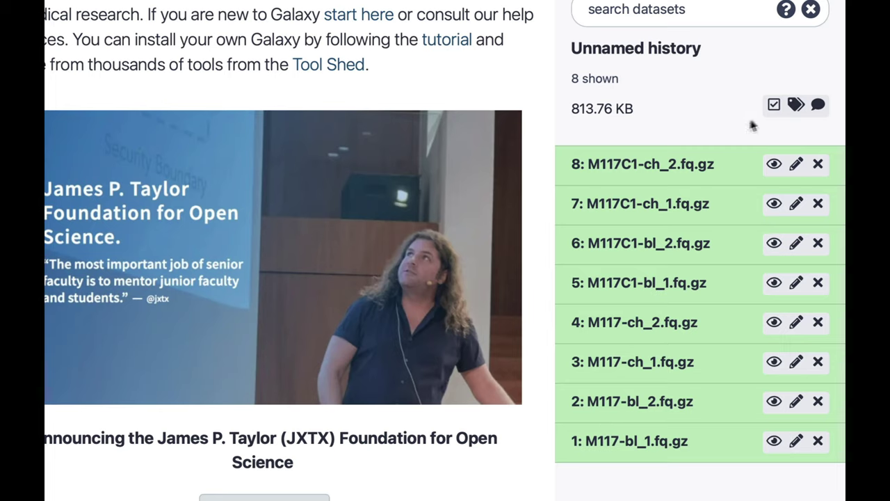
- Select all eight datasets in the history and start building a list of dataset pairs from them
left_click(775, 106)
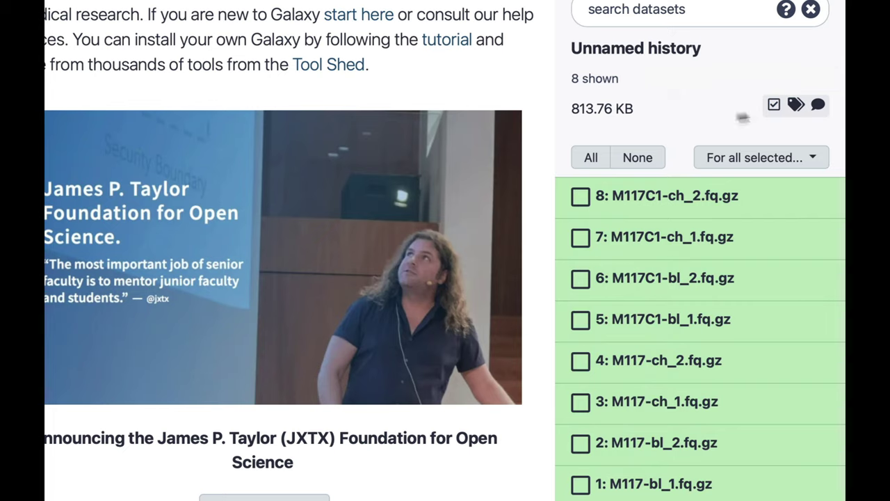
left_click(589, 165)
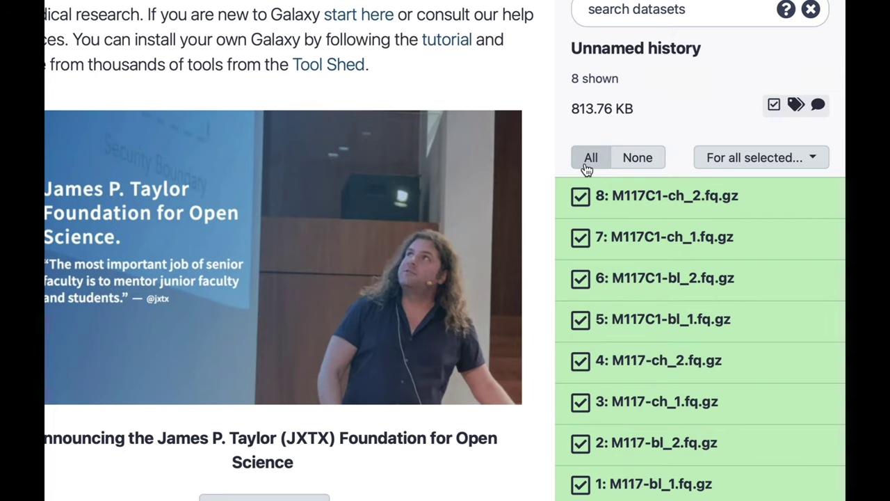
left_click(727, 158)
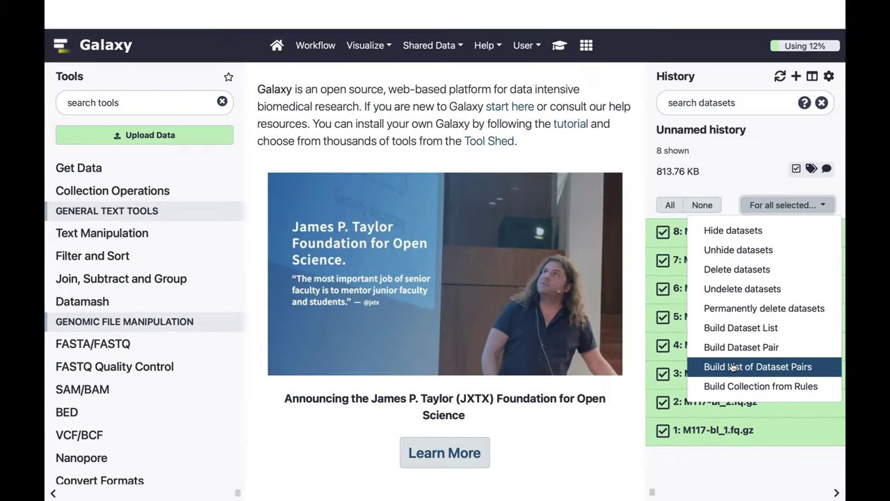
left_click(675, 394)
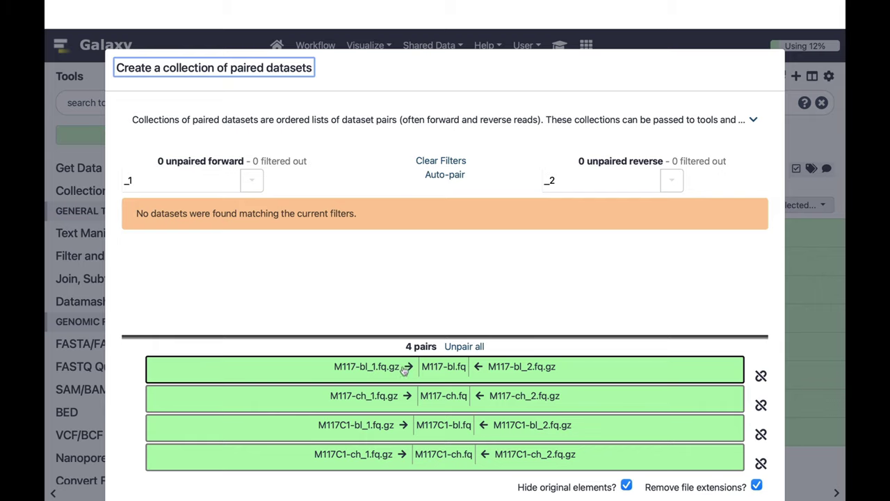
- Clear the forward and reverse filter texts and unpair all automatically paired datasets
double_click(192, 178)
key("BackSpace")
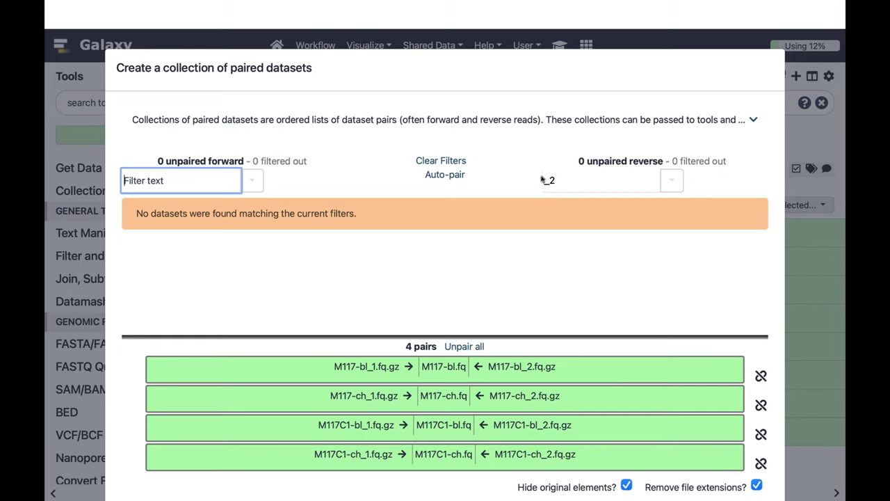
left_click(563, 181)
key("BackSpace")
key("BackSpace")
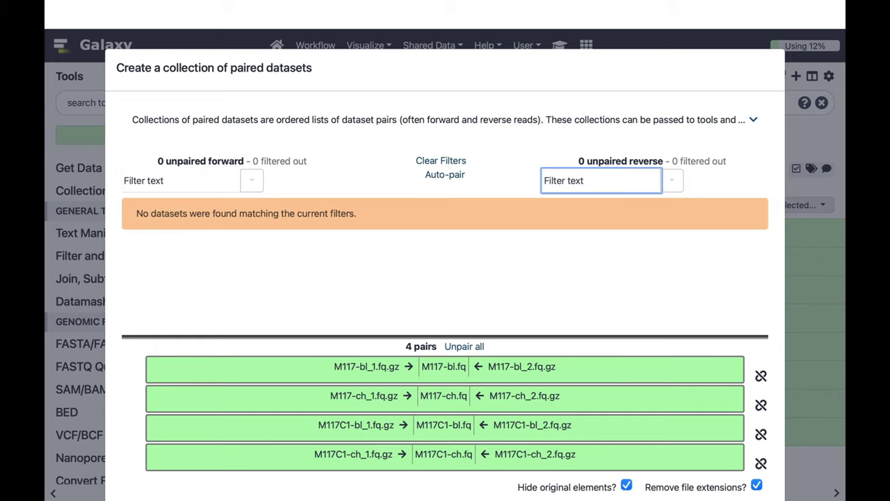
left_click(461, 348)
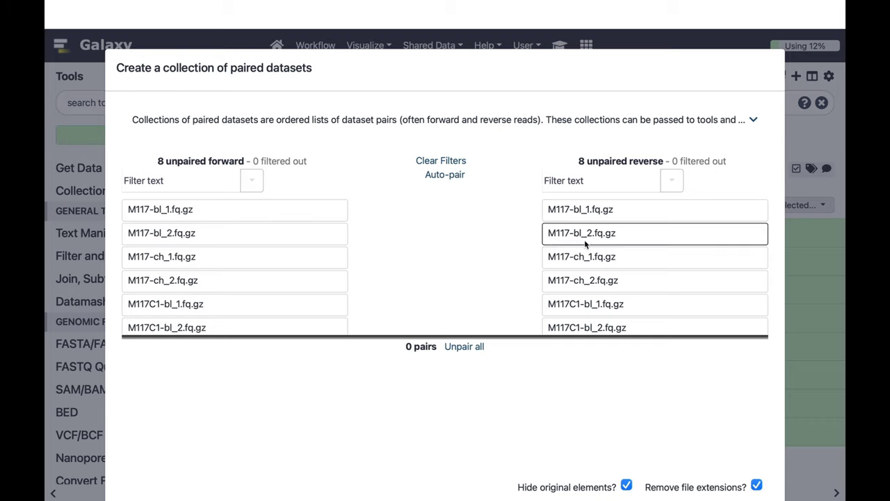
- Filter the unpaired forward datasets by _1 and the unpaired reverse datasets by _2
left_click(182, 186)
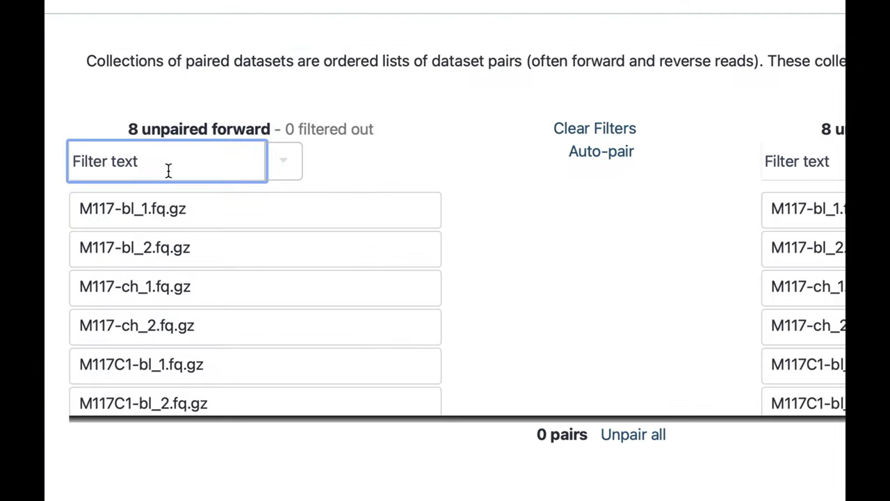
type("_1")
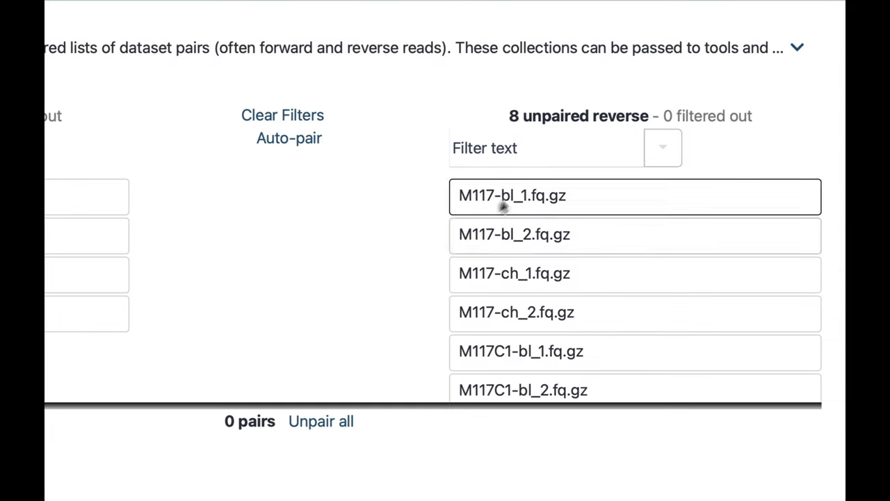
left_click(543, 149)
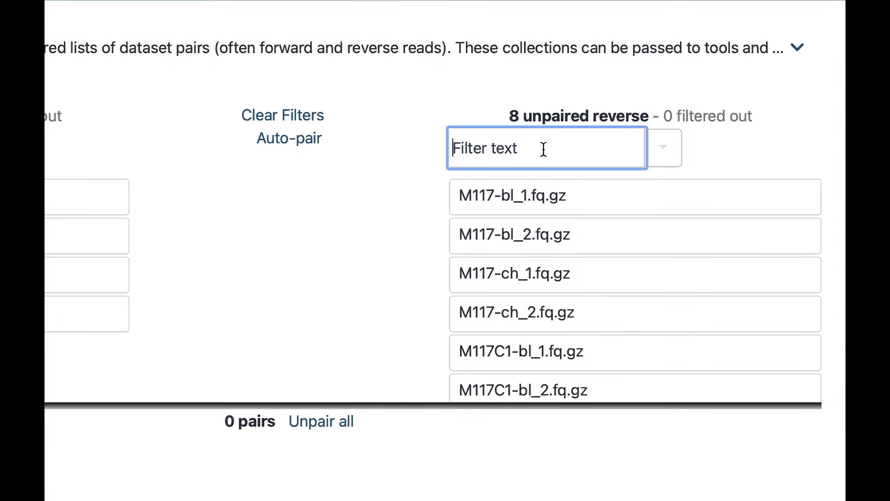
type("_2")
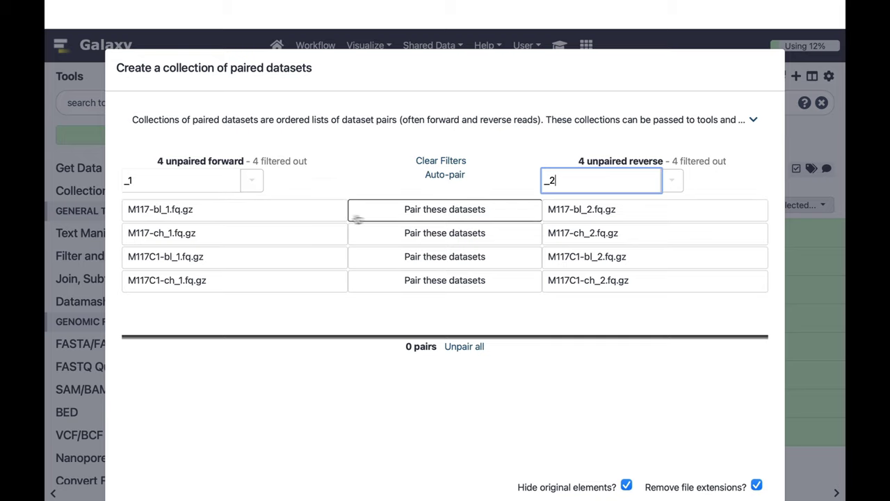
- Pair each of the four M117 and M117C1 forward datasets with its matching reverse dataset
left_click(436, 220)
left_click(435, 210)
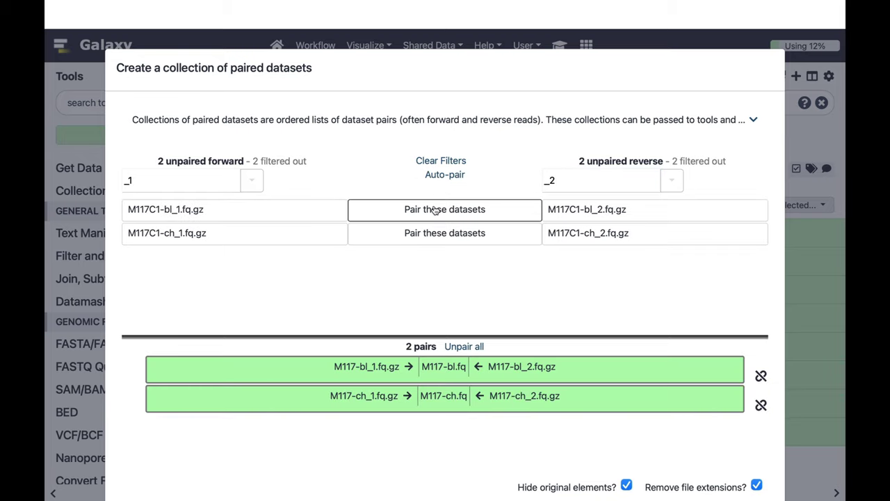
left_click(434, 210)
left_click(434, 211)
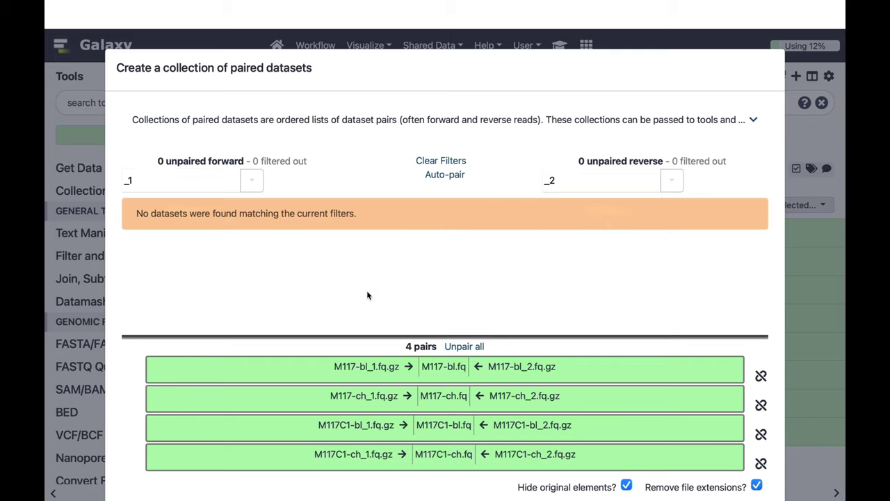
- Name the paired collection M117-collection and create it
scroll(367, 293, "down", 2)
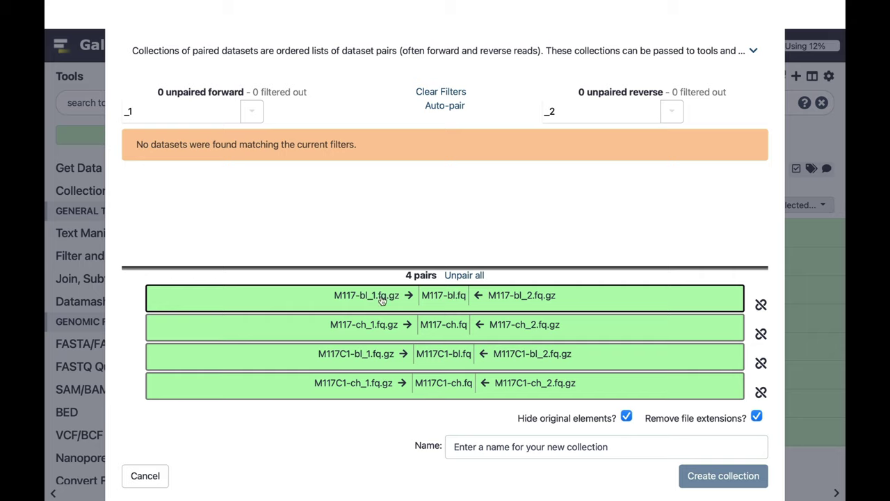
left_click(480, 448)
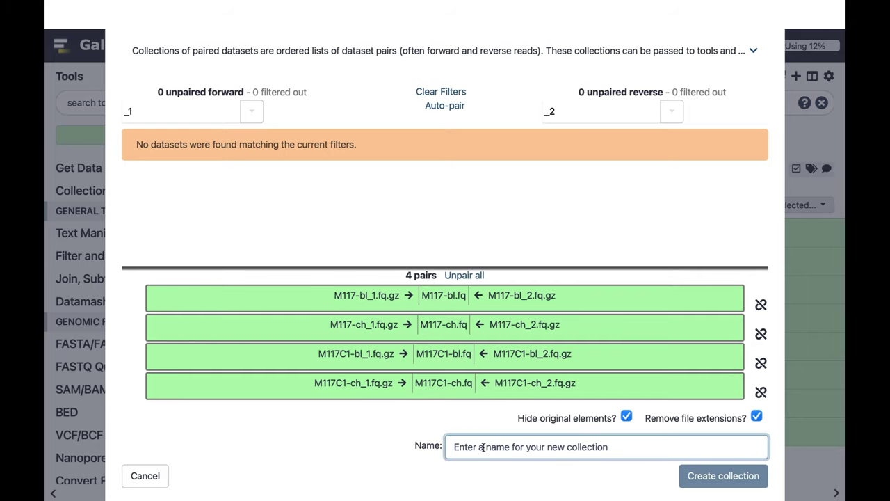
type("M117-collection")
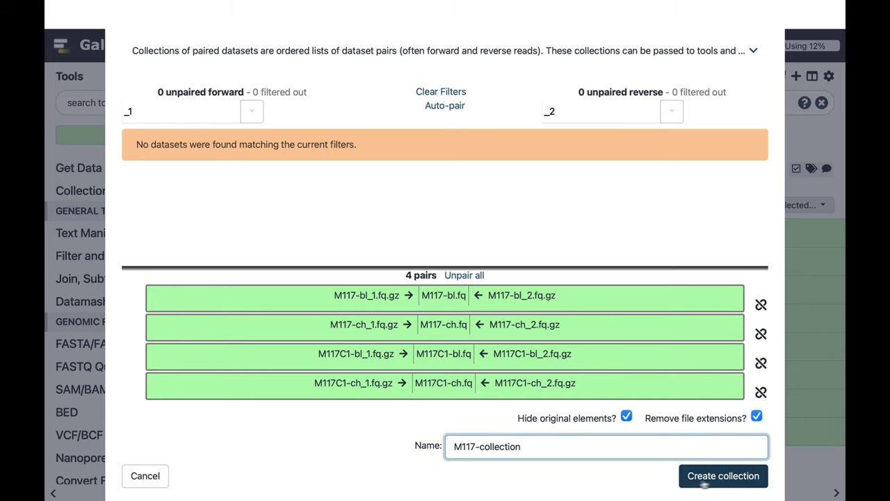
left_click(708, 478)
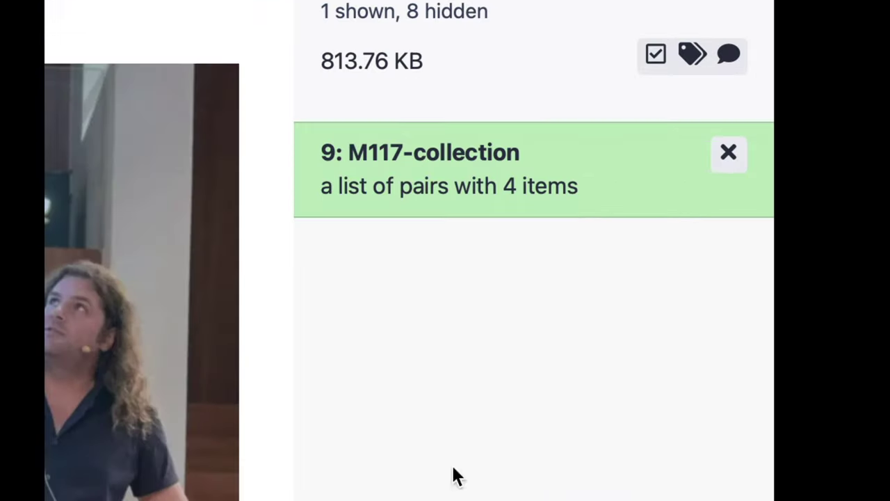
- Examine the contents of M117-collection and its M117-bl.fq pair, and return to the main history
left_click(420, 154)
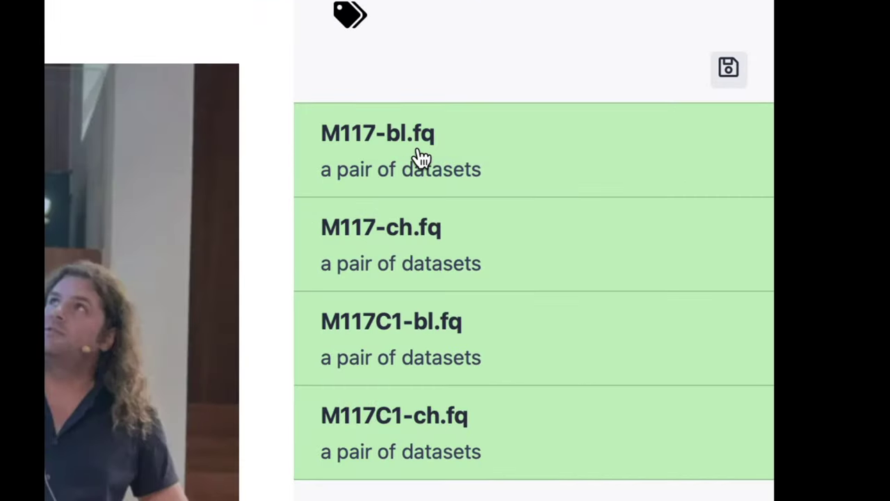
left_click(341, 3)
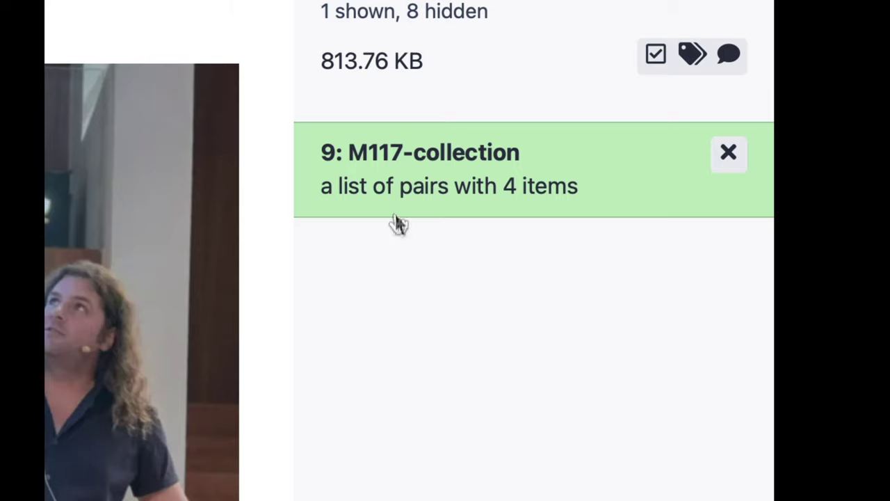
left_click(425, 161)
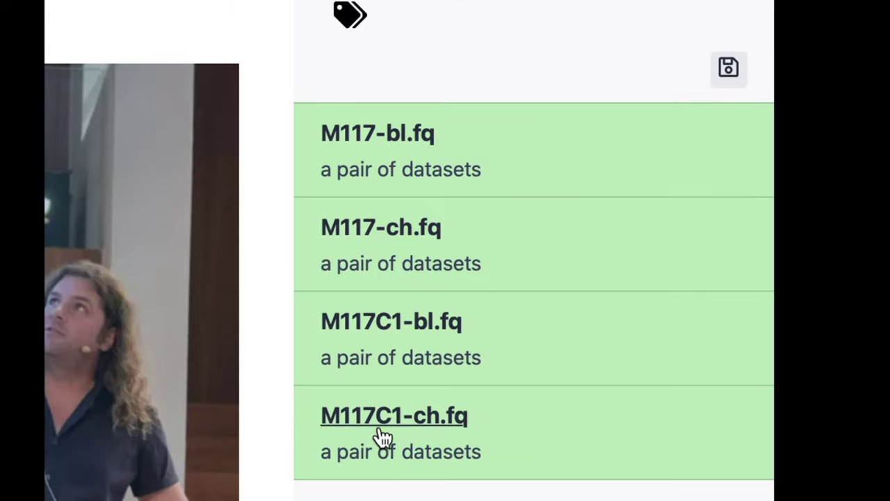
left_click(370, 139)
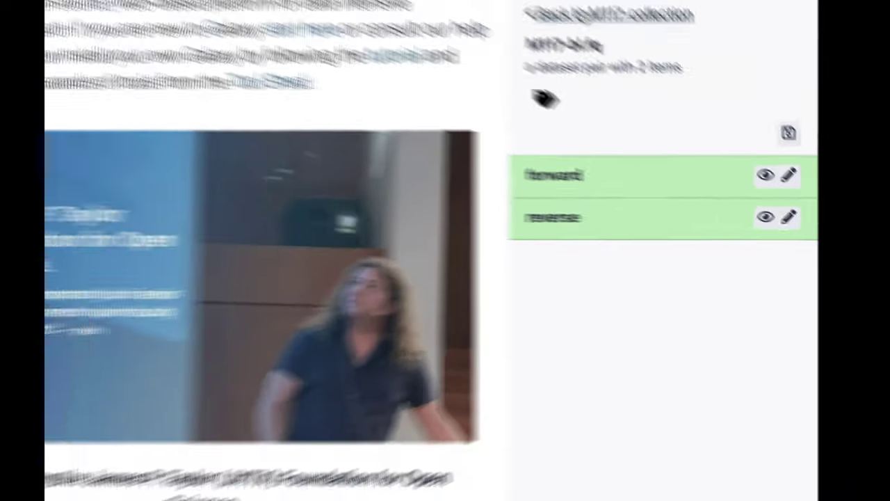
left_click(685, 98)
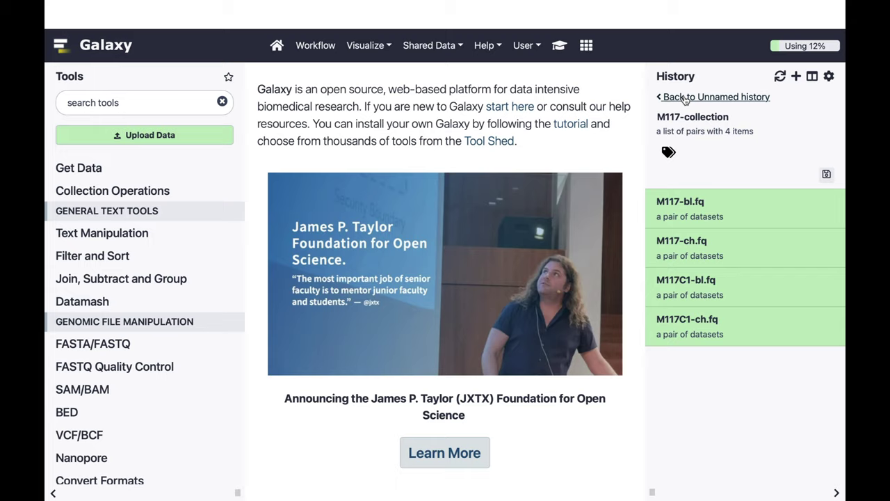
left_click(685, 98)
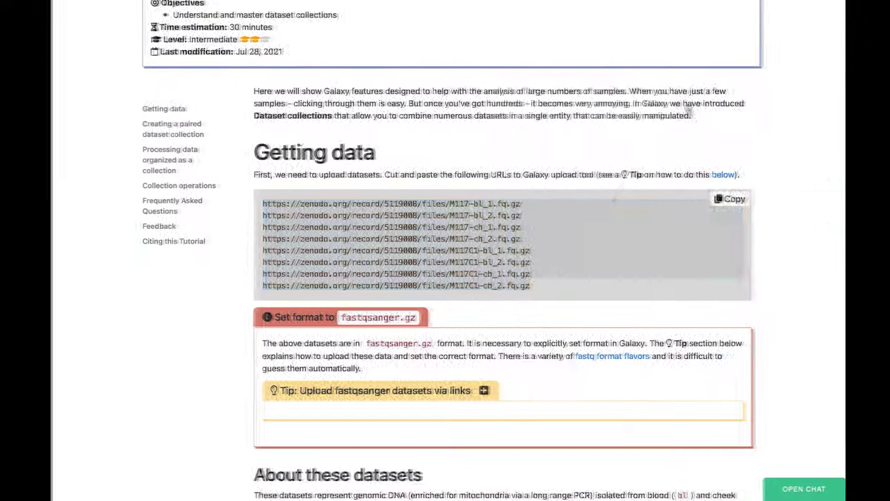
- Copy the chrM.fa.gz URL from the tutorial's "Processing data organized as a collection" section and switch back to Galaxy
triple_click(566, 242)
scroll(565, 238, "down", 20)
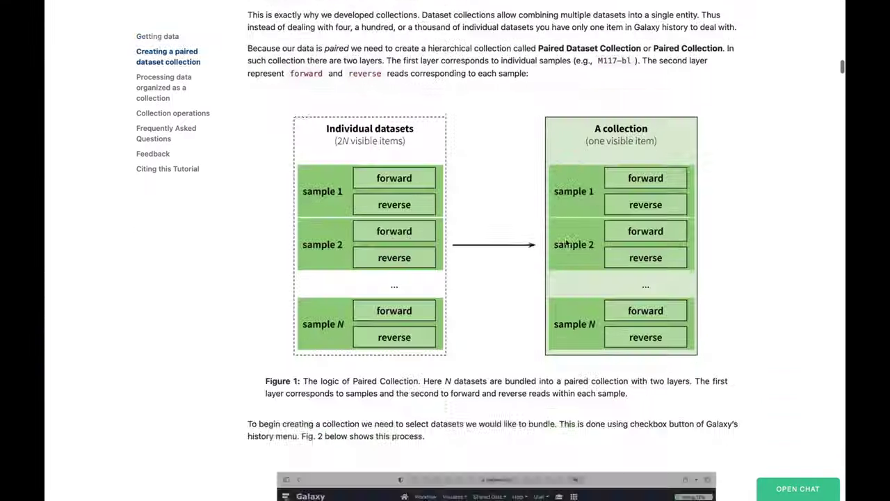
scroll(566, 242, "down", 10)
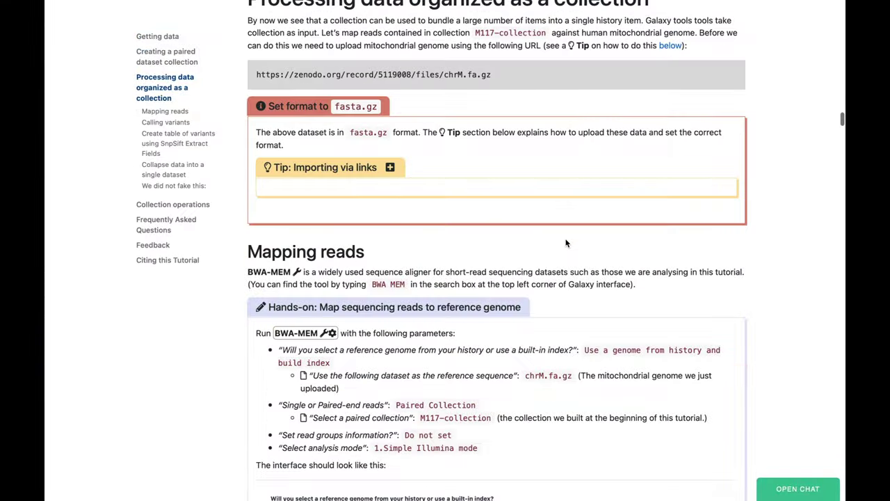
scroll(517, 217, "down", 5)
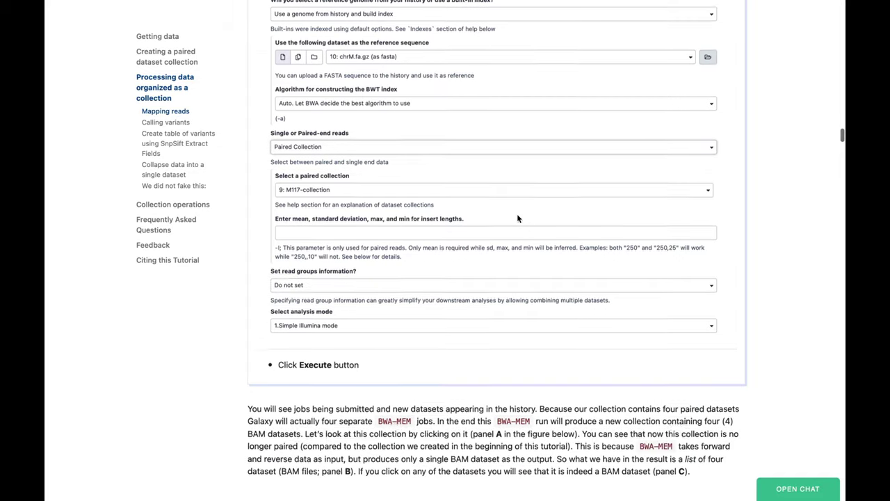
scroll(517, 218, "up", 4)
scroll(517, 217, "up", 4)
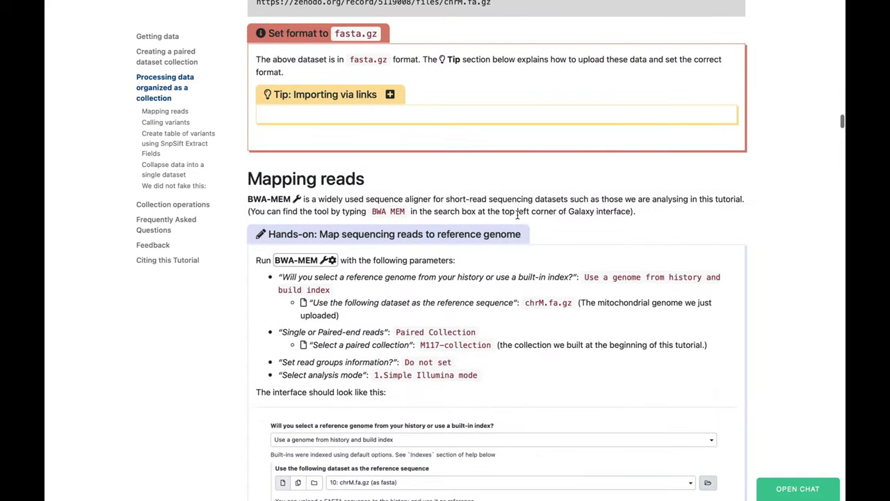
scroll(517, 218, "up", 4)
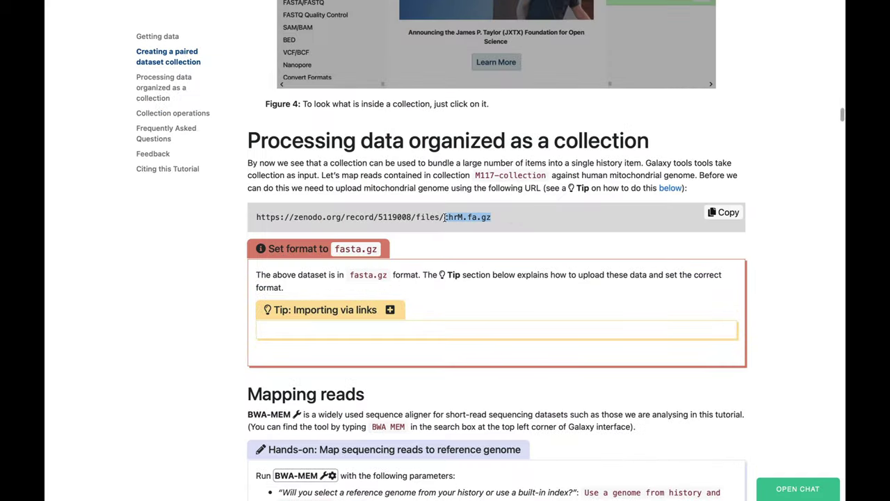
triple_click(446, 217)
key("ctrl+c")
key("ctrl+Left")
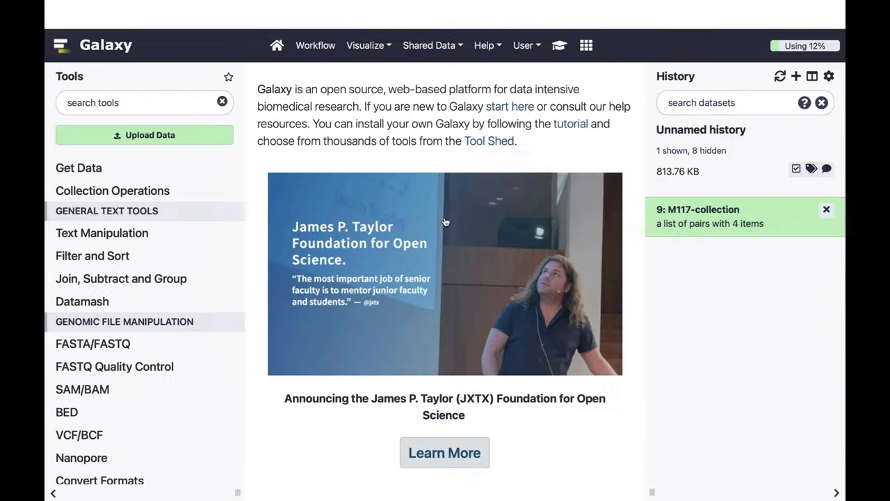
left_click(149, 135)
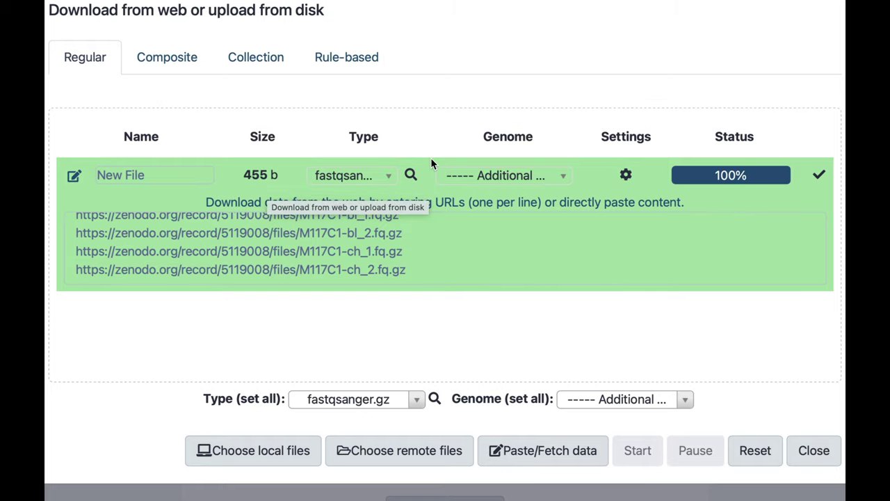
left_click(757, 456)
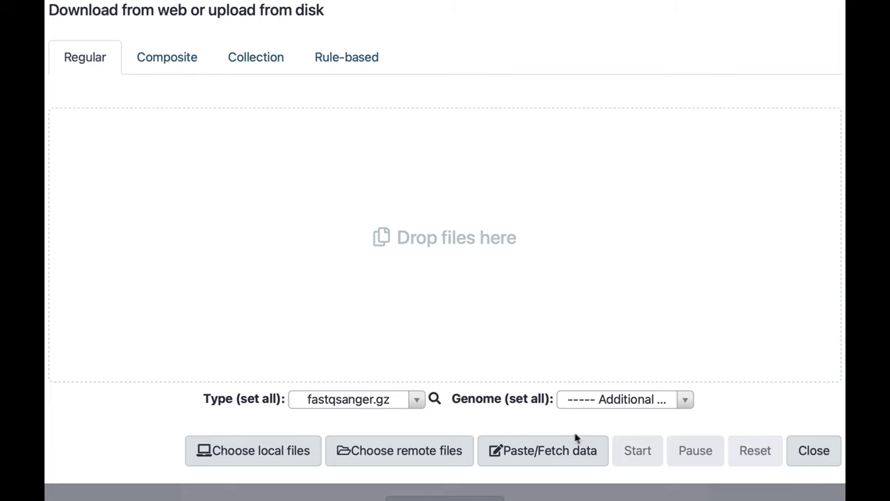
left_click(548, 452)
left_click(330, 253)
key("ctrl+v")
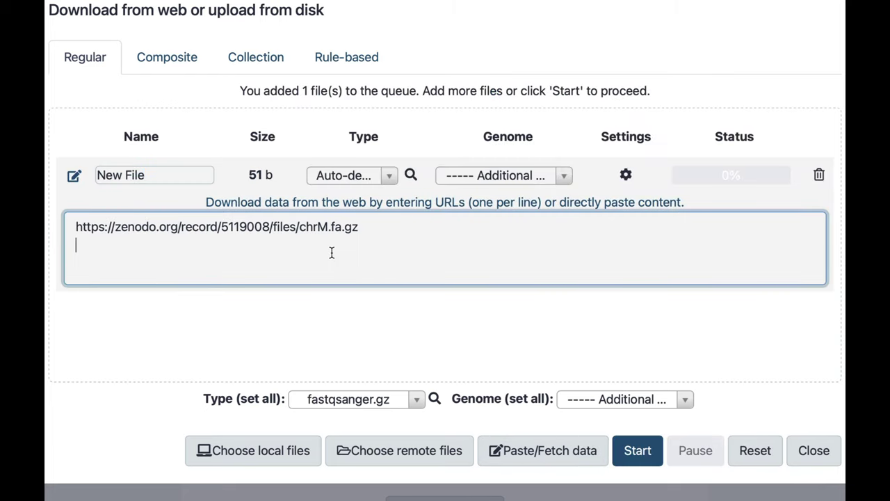
- Set the type of all queued files to fasta.gz, upload the genome and close the upload dialog
left_click(328, 401)
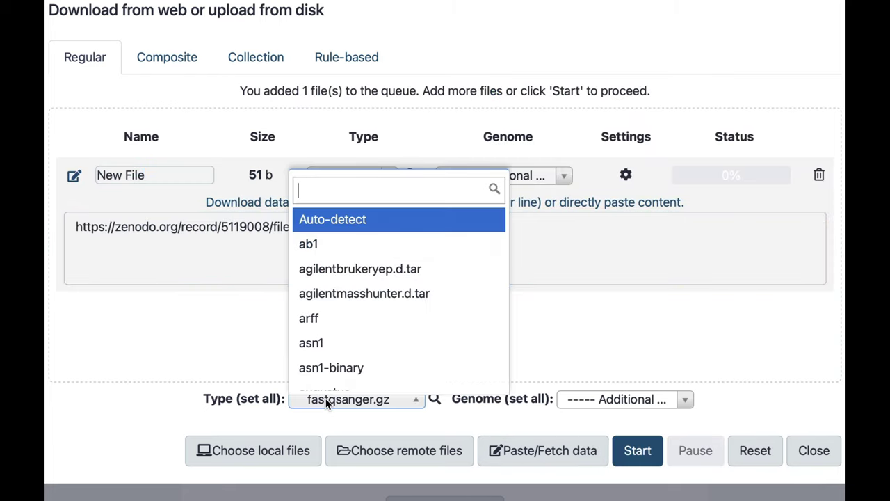
type("fasta.gz")
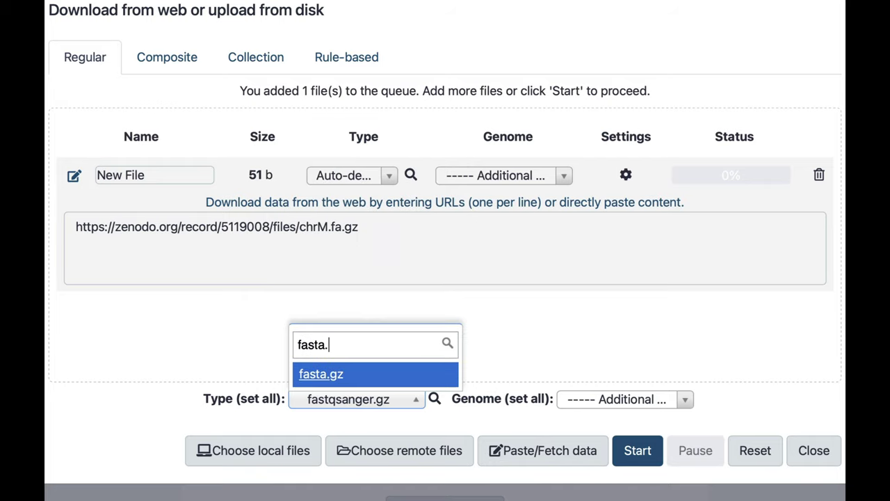
left_click(320, 374)
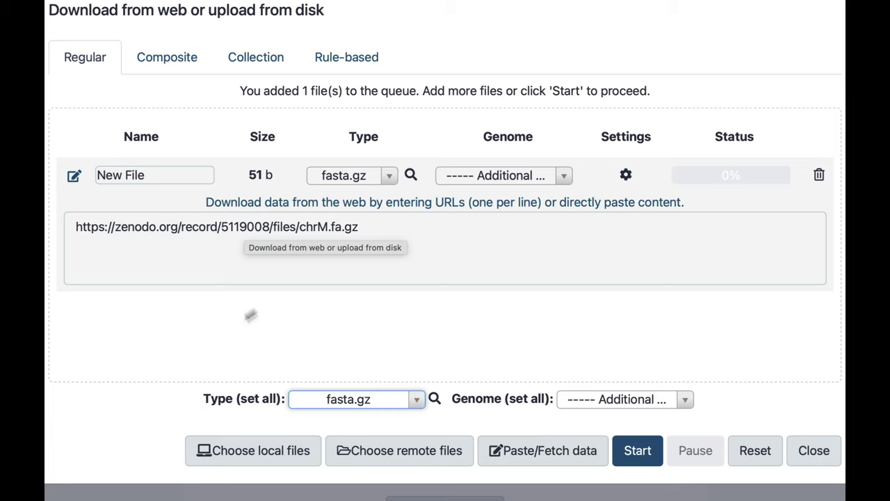
left_click(633, 450)
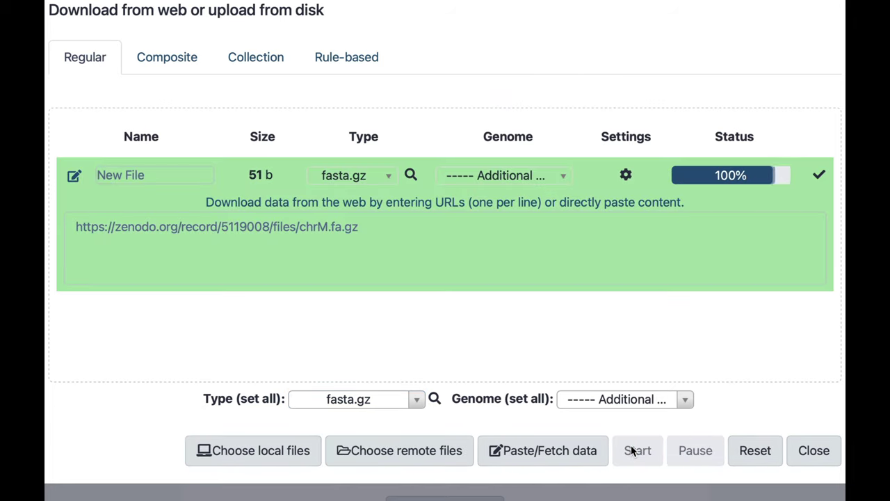
left_click(825, 460)
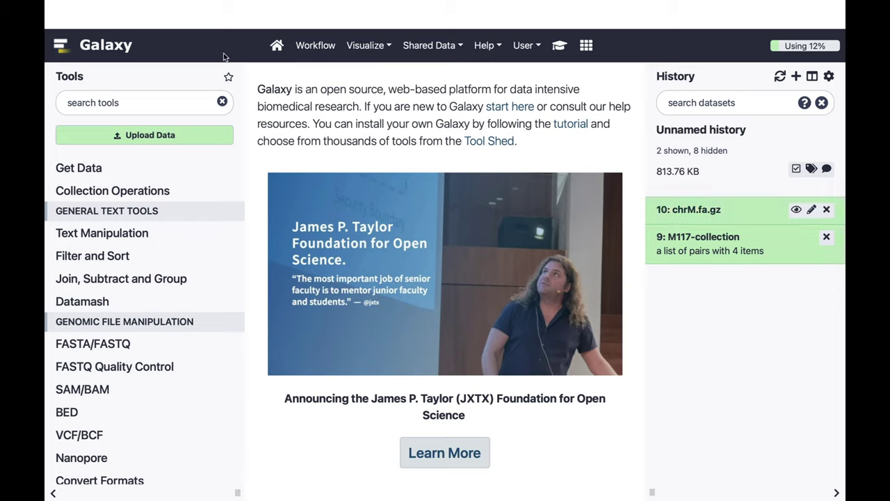
- Find the Map with BWA-MEM tool by searching for BWA and set it to use a genome from history and build index
left_click(154, 99)
type("BWA")
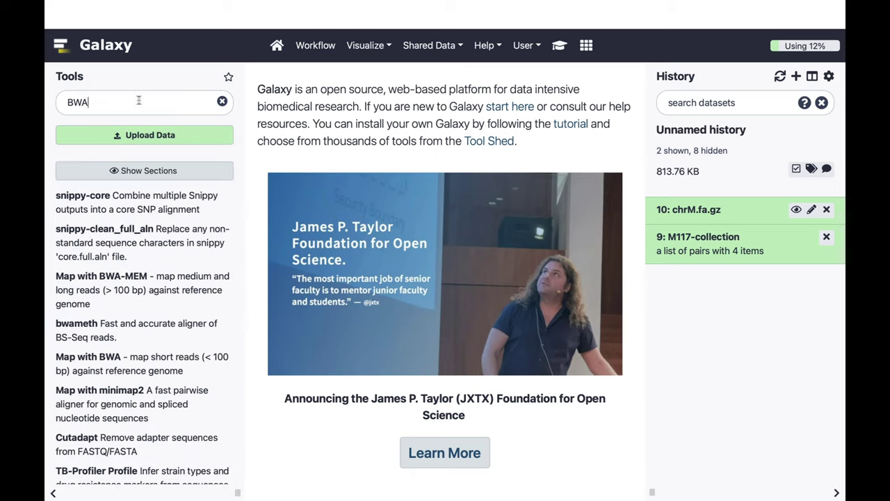
left_click(81, 280)
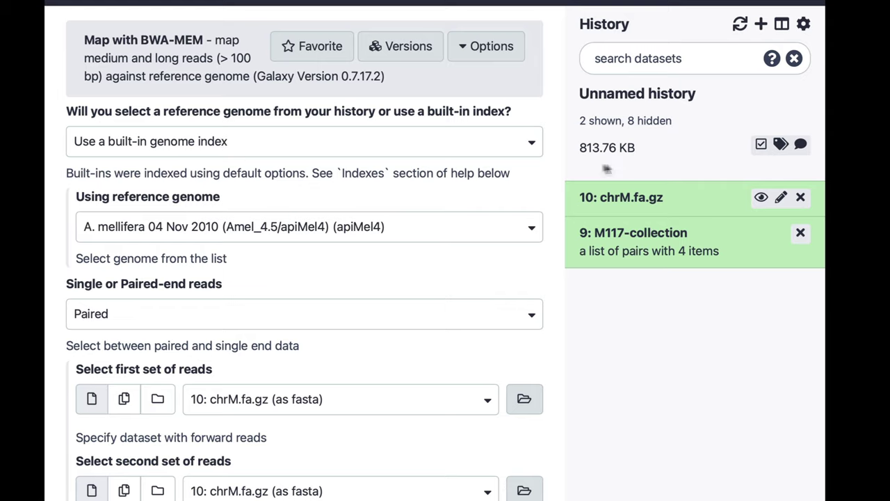
left_click(144, 149)
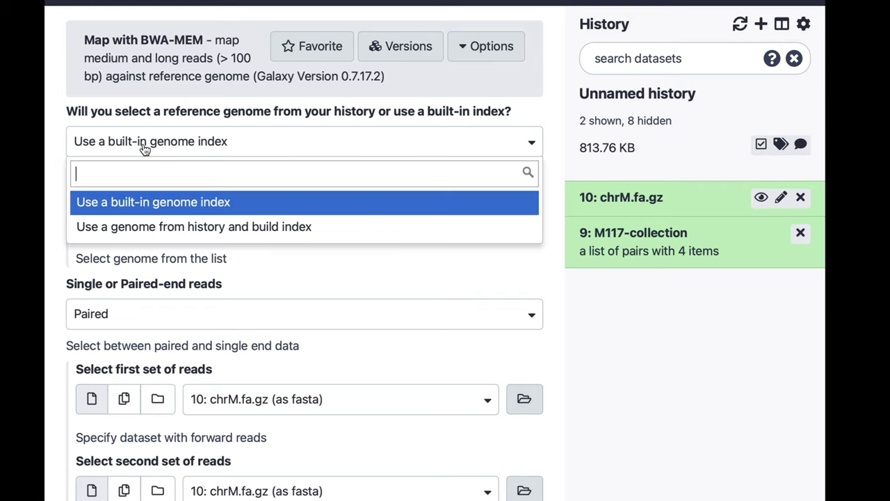
left_click(122, 228)
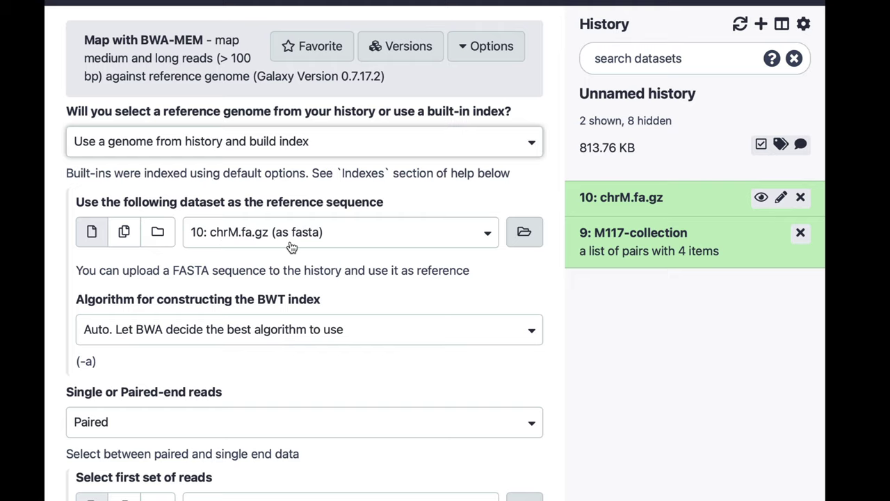
- Set the reads type of the mapping tool to Paired Collection
scroll(291, 247, "down", 3)
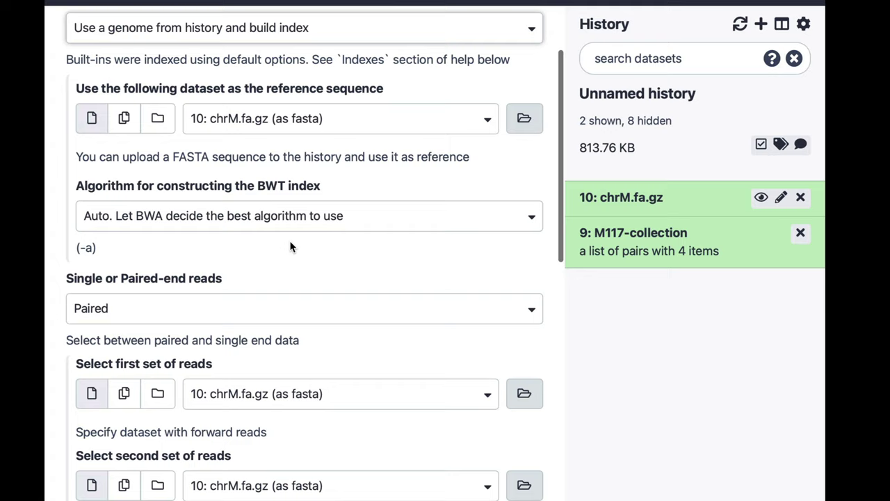
scroll(290, 247, "down", 1)
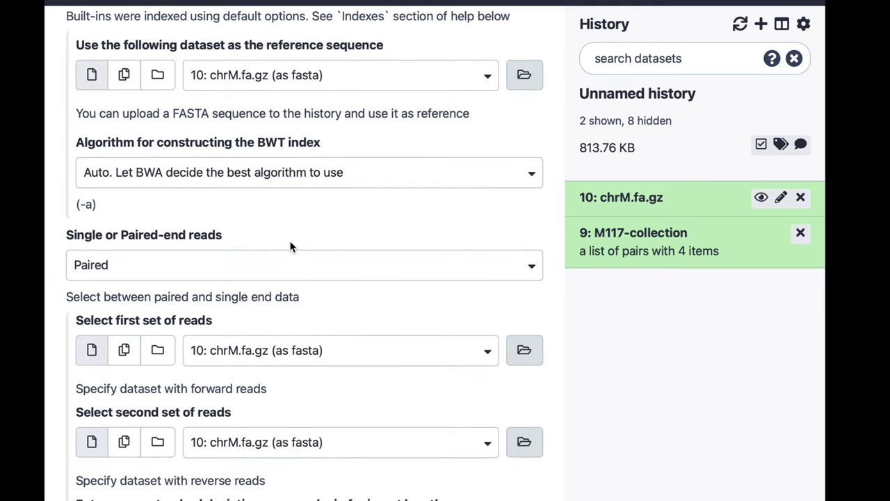
left_click(215, 268)
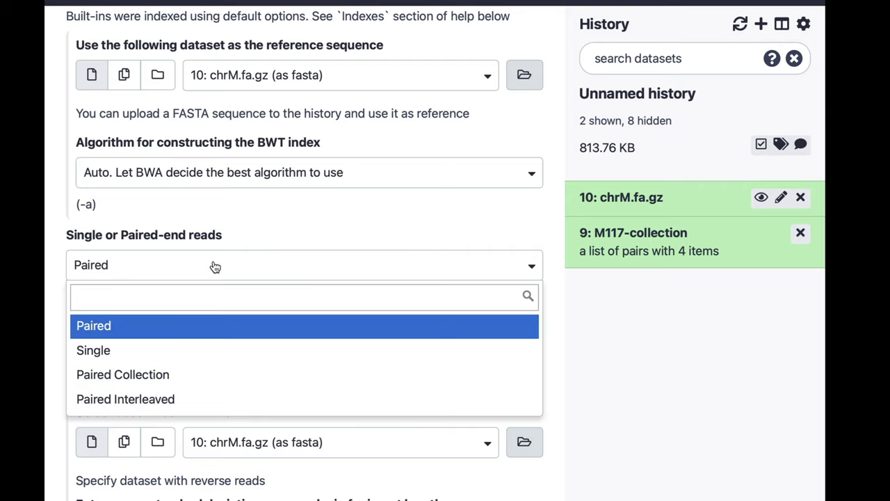
left_click(124, 376)
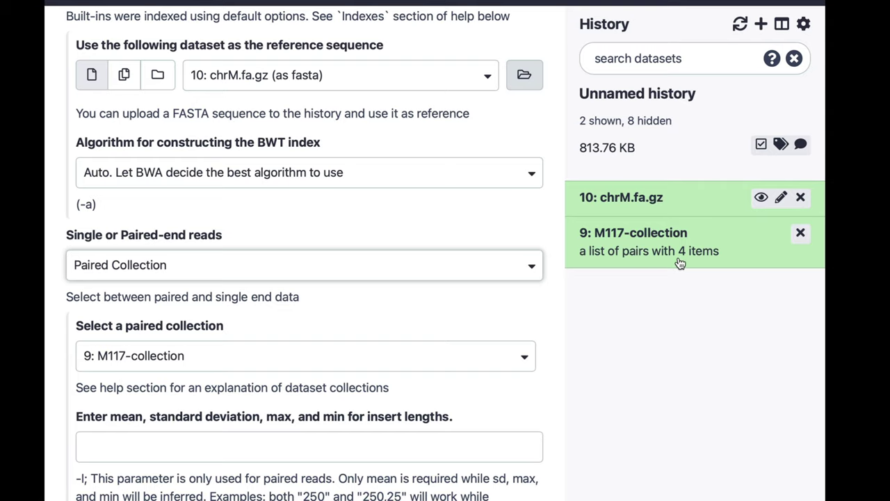
left_click(425, 264)
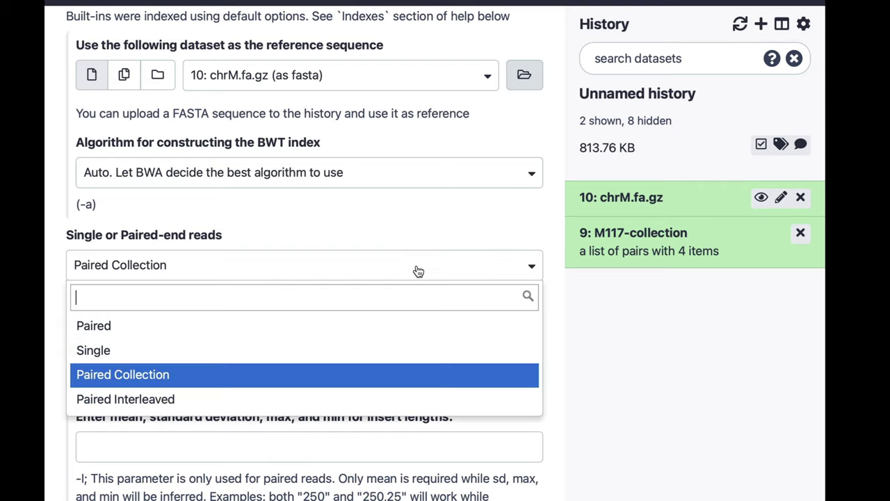
left_click(198, 378)
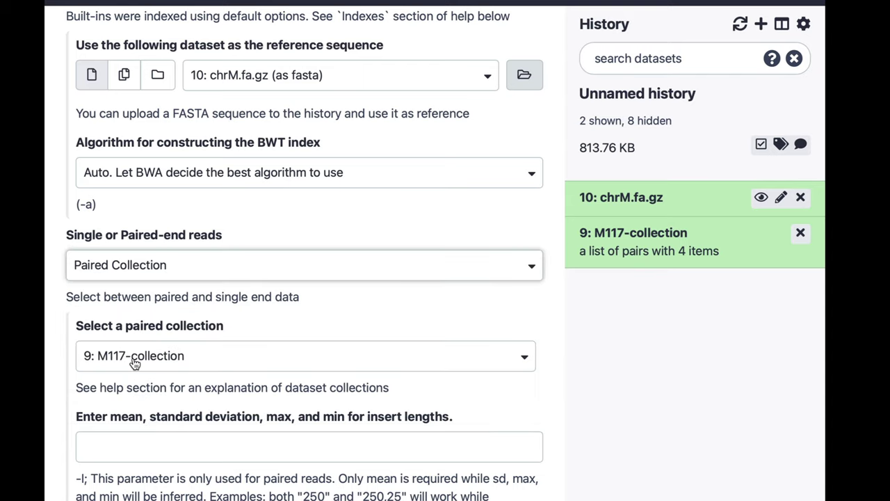
- Review the remaining BWA-MEM settings and execute the mapping of M117-collection against chrM.fa.gz
scroll(189, 366, "down", 5)
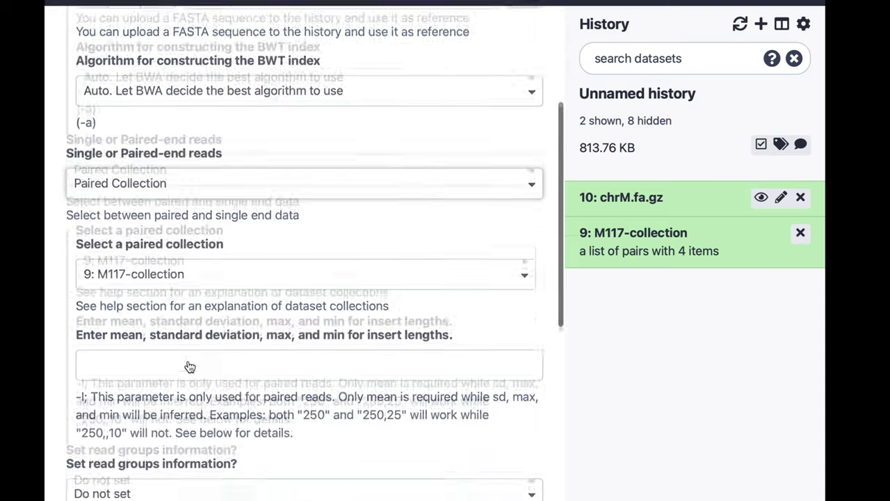
scroll(190, 367, "down", 7)
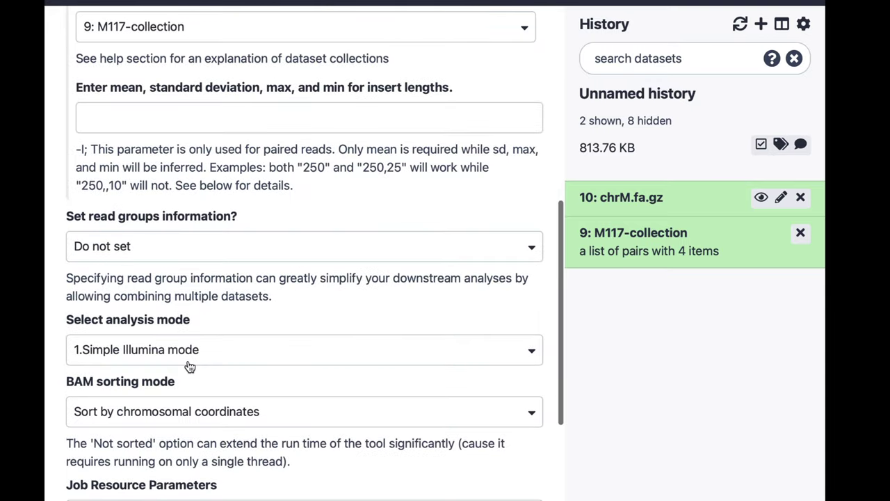
scroll(189, 366, "down", 2)
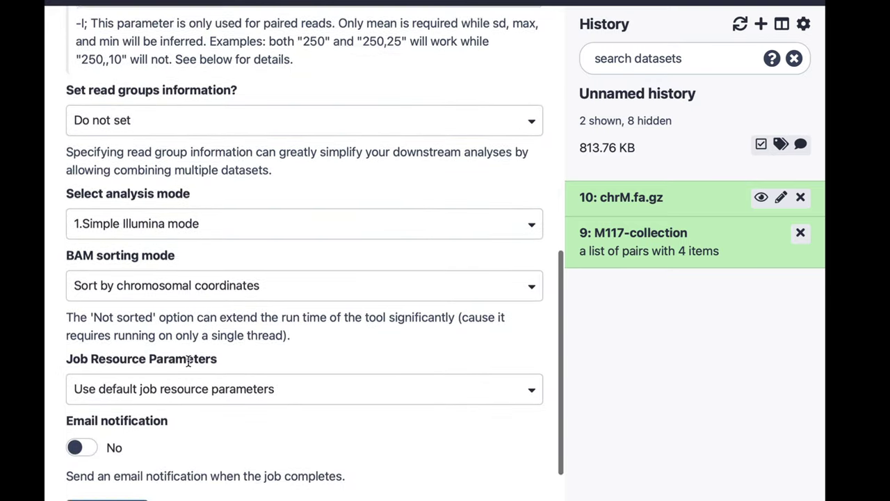
scroll(189, 363, "down", 1)
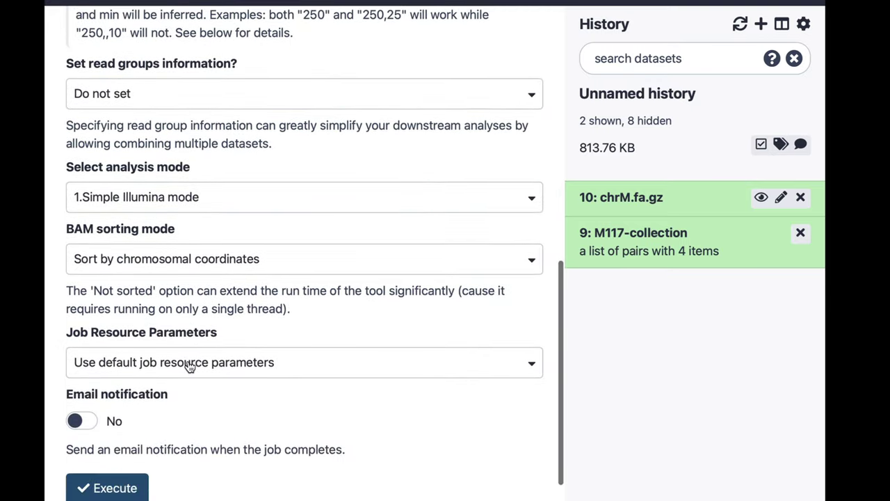
left_click(111, 488)
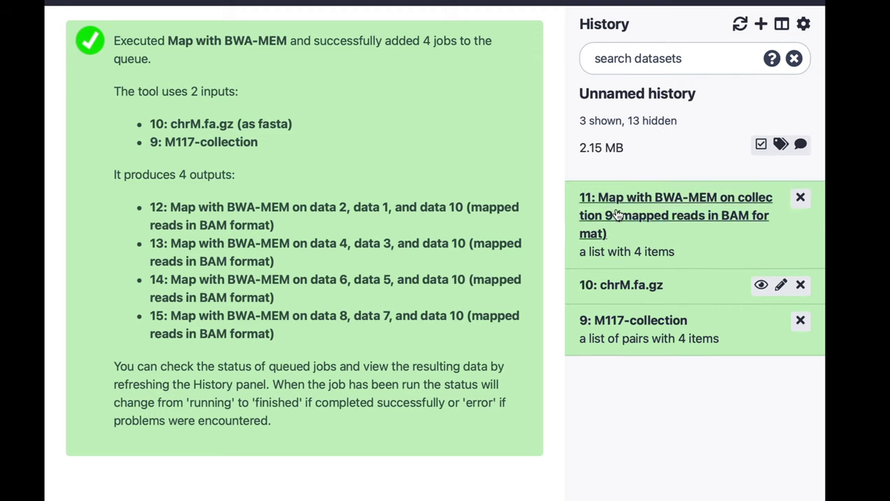
- Examine the BWA-MEM output collection and the details of its M117-bl.fq dataset, and return to the main history
left_click(643, 200)
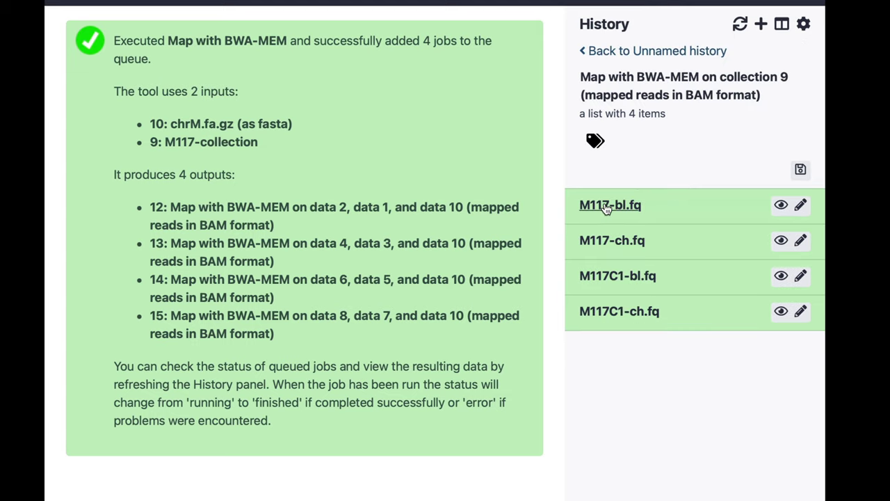
left_click(607, 206)
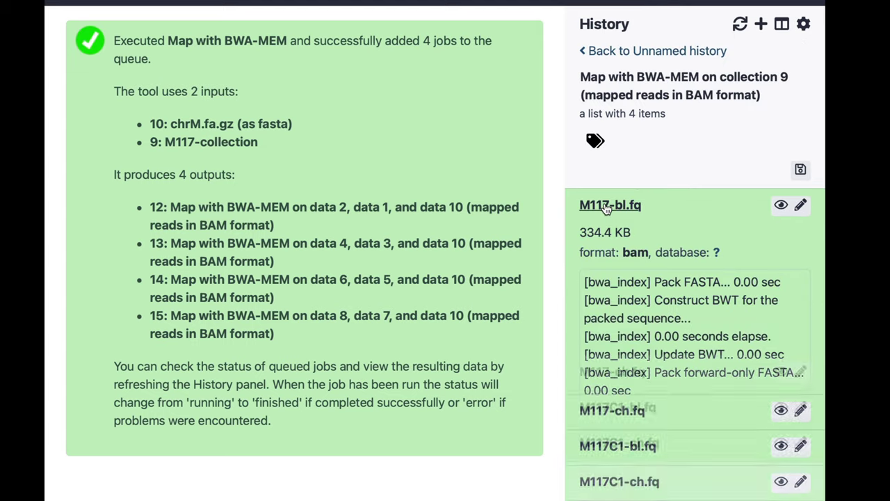
left_click(606, 205)
left_click(640, 52)
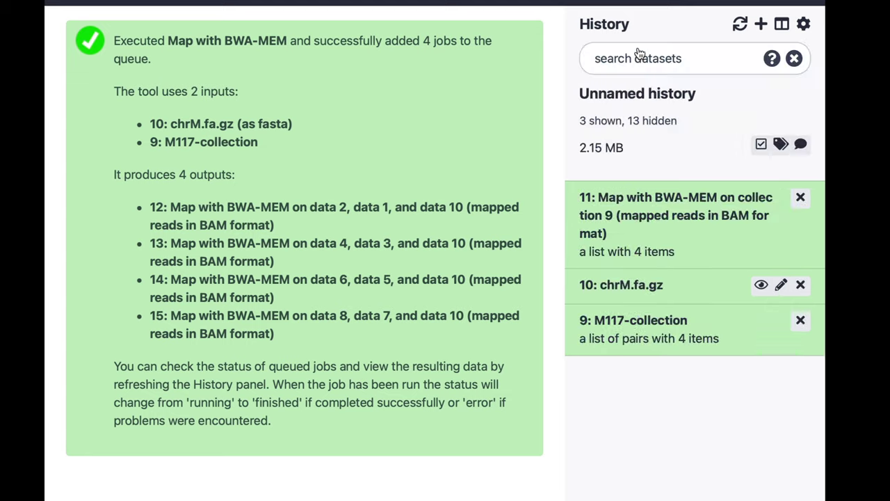
- Examine the forward and reverse datasets of M117-bl.fq inside M117-collection, and return to the main history
left_click(619, 321)
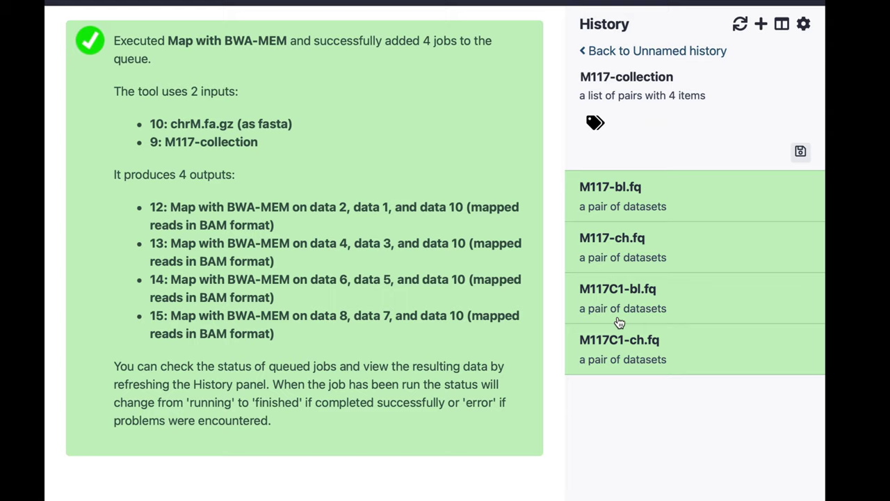
left_click(595, 192)
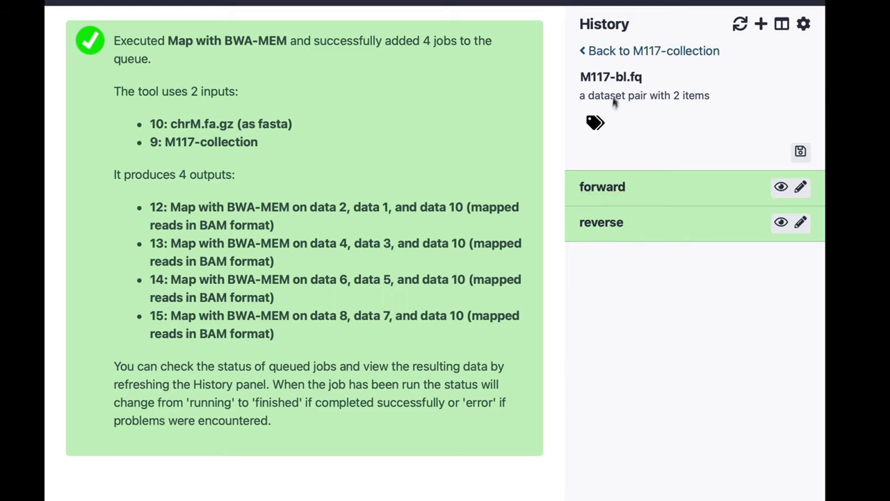
left_click(616, 52)
left_click(615, 52)
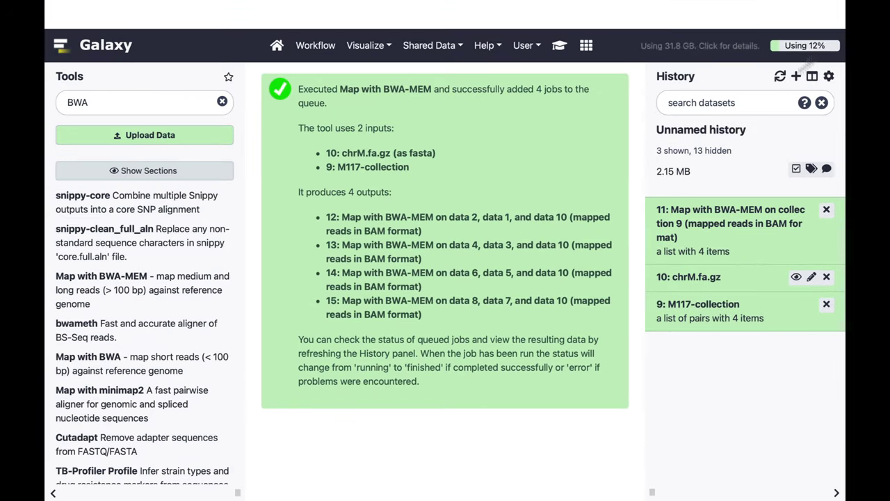
- Check the datasets in the BWA-MEM output collection, and open the LoFreq Call variants tool by searching the tools for lofreq
left_click(680, 212)
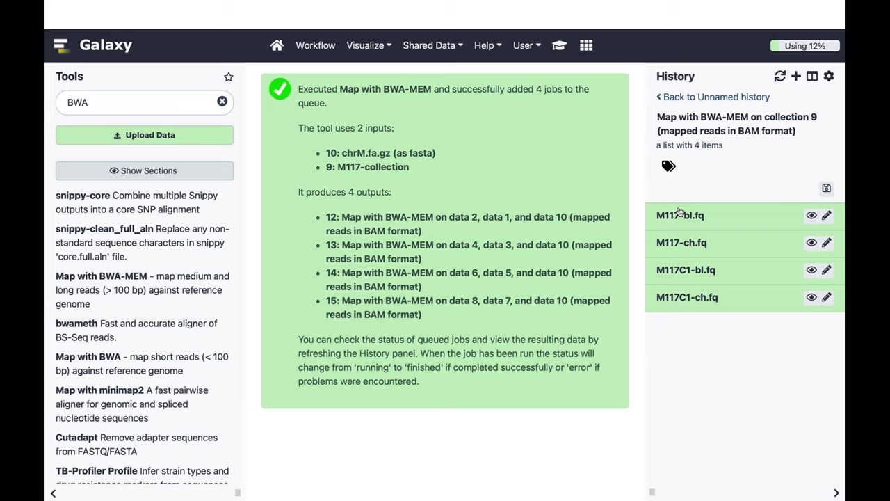
left_click(692, 97)
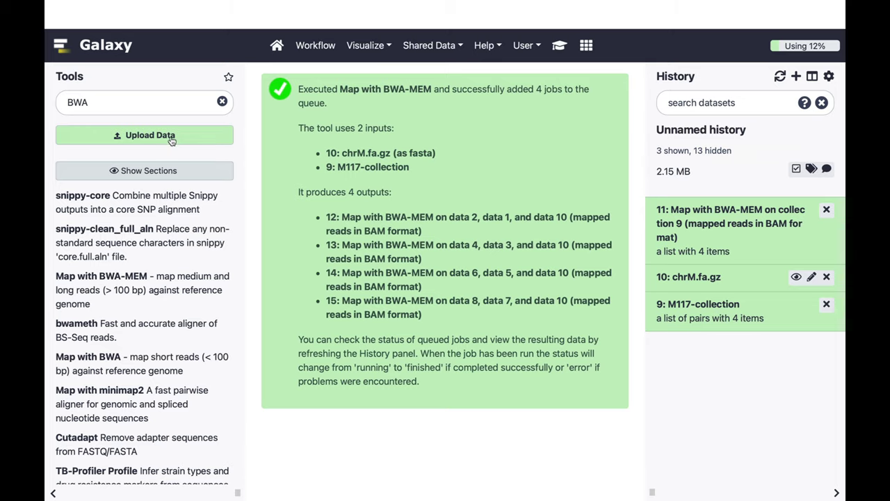
left_click(222, 102)
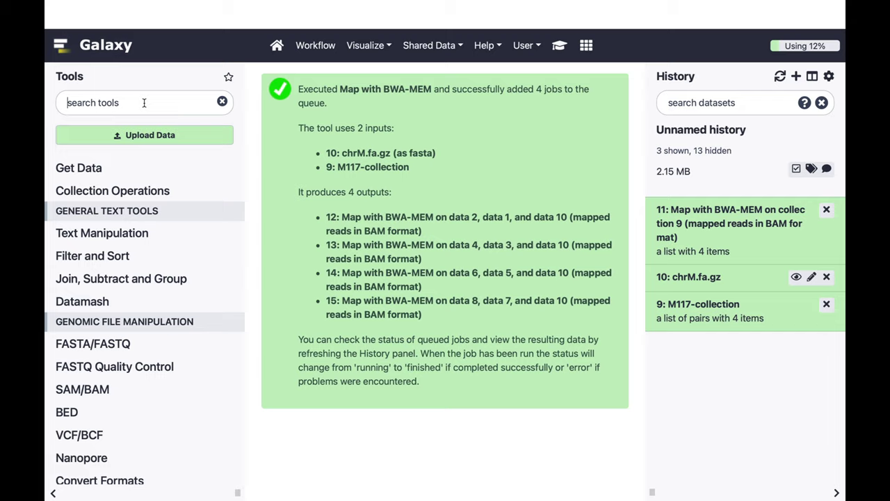
left_click(144, 102)
type("lofreq")
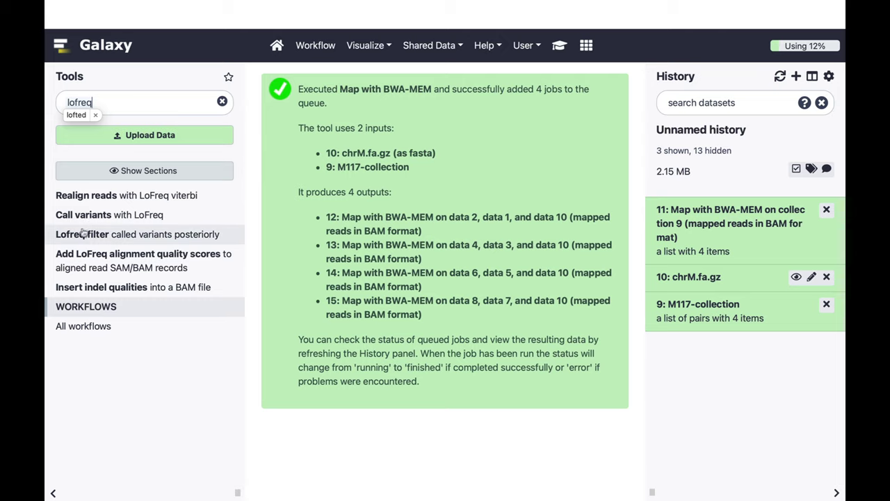
left_click(83, 216)
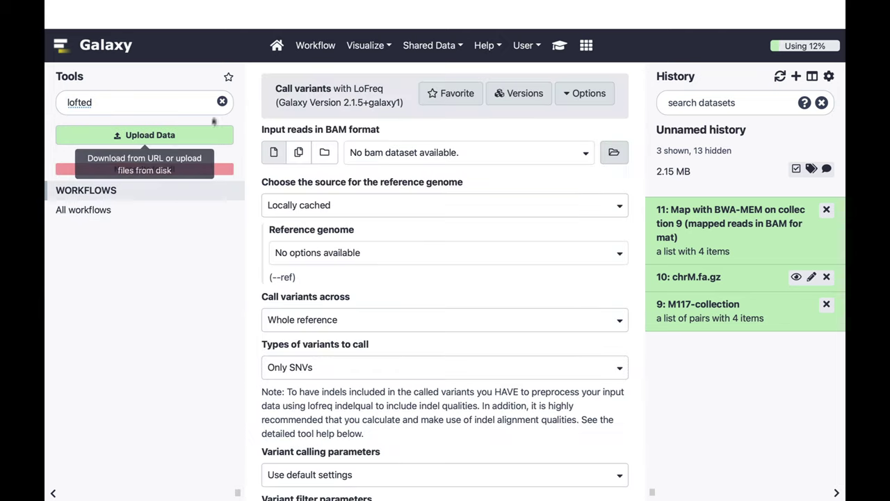
left_click(222, 102)
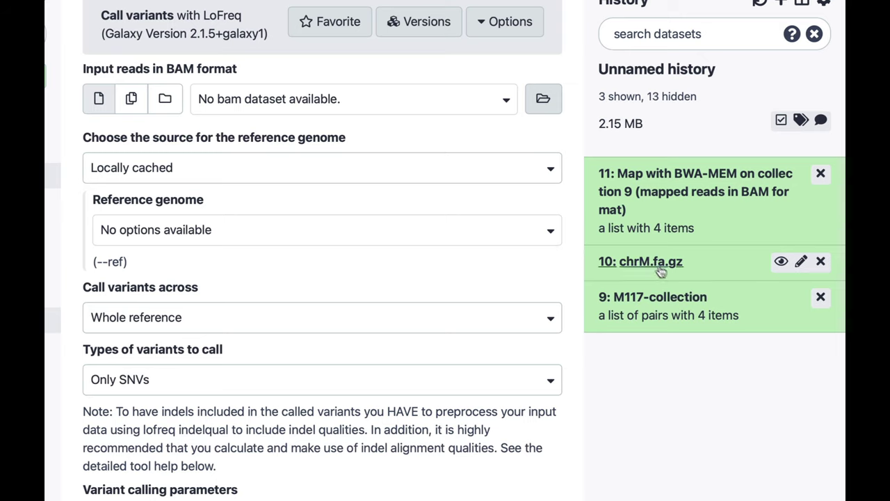
- Set the BWA-MEM output collection as the input reads and chrM.fa.gz from the history as the reference genome
left_click(165, 101)
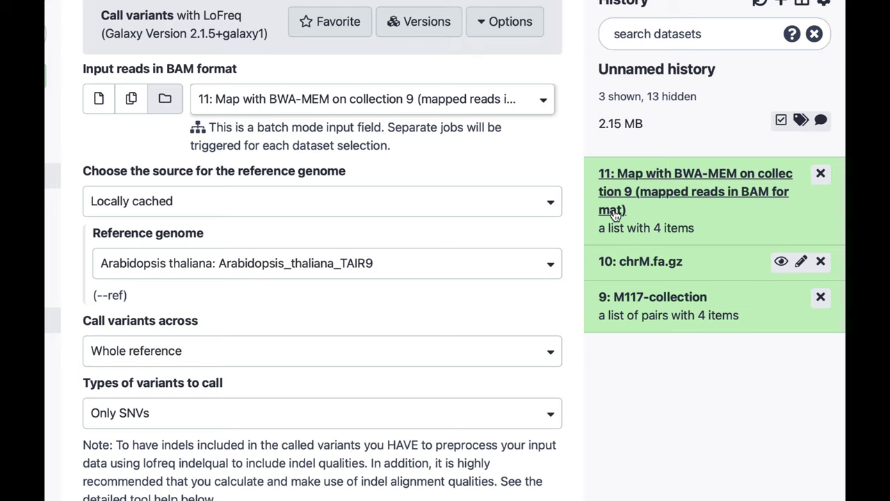
left_click(223, 206)
left_click(144, 286)
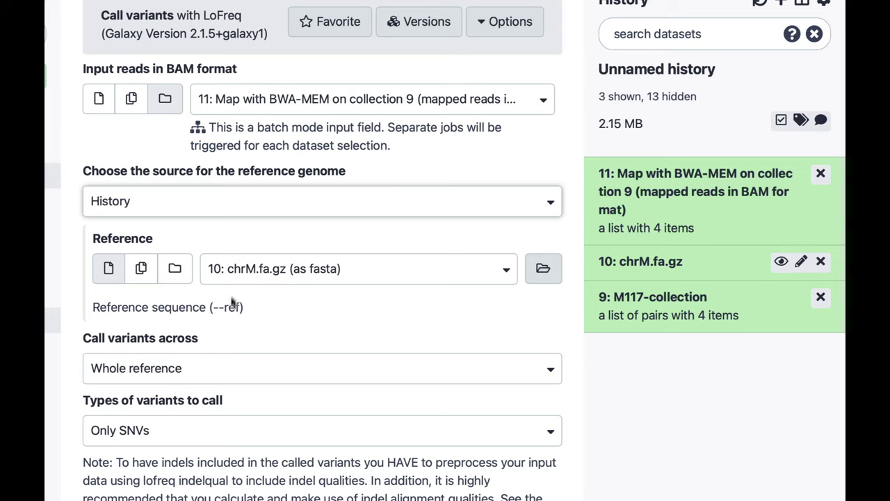
- Set the types of variants to call to SNVs and indels, and execute Call variants with the remaining default settings
scroll(231, 309, "down", 1)
scroll(231, 310, "down", 1)
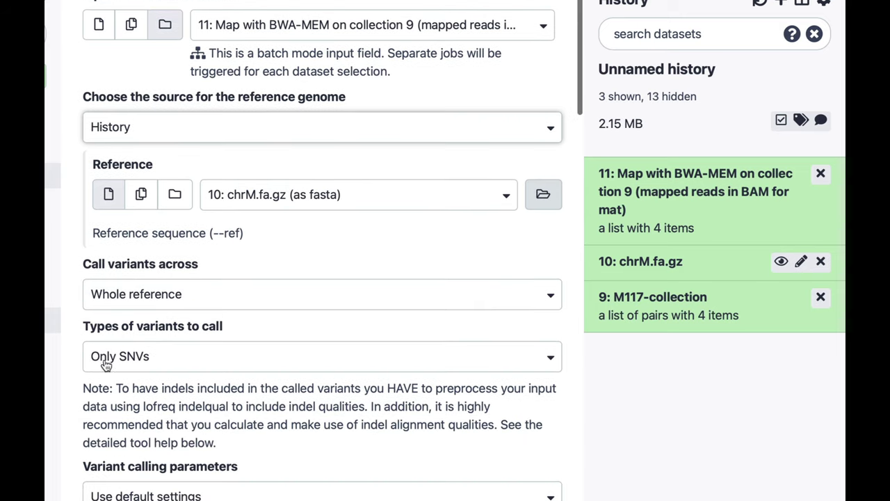
left_click(143, 358)
left_click(123, 417)
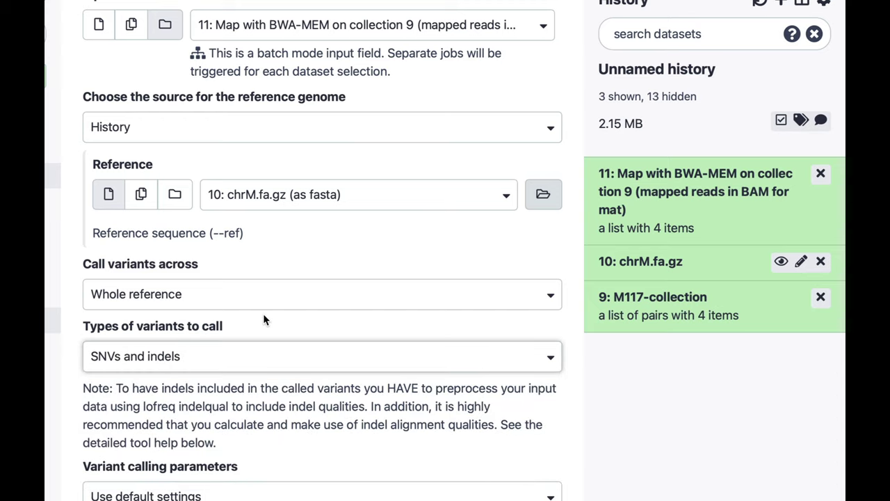
scroll(264, 319, "down", 8)
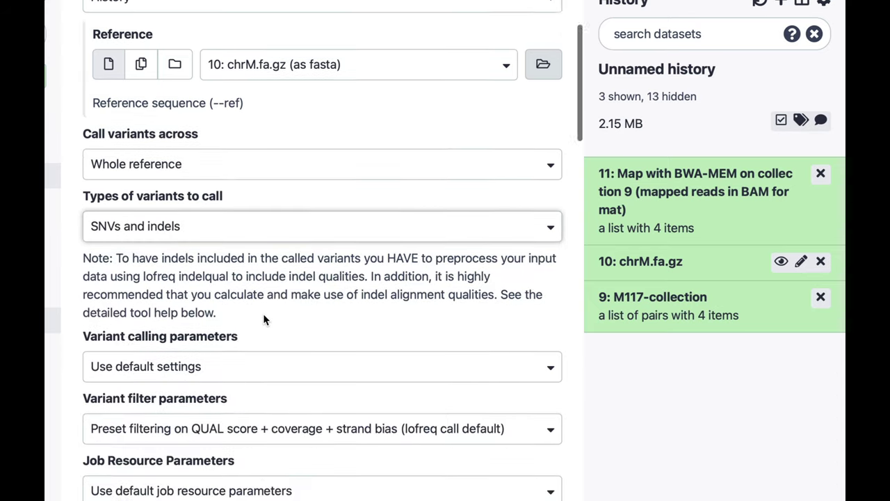
scroll(264, 318, "up", 2)
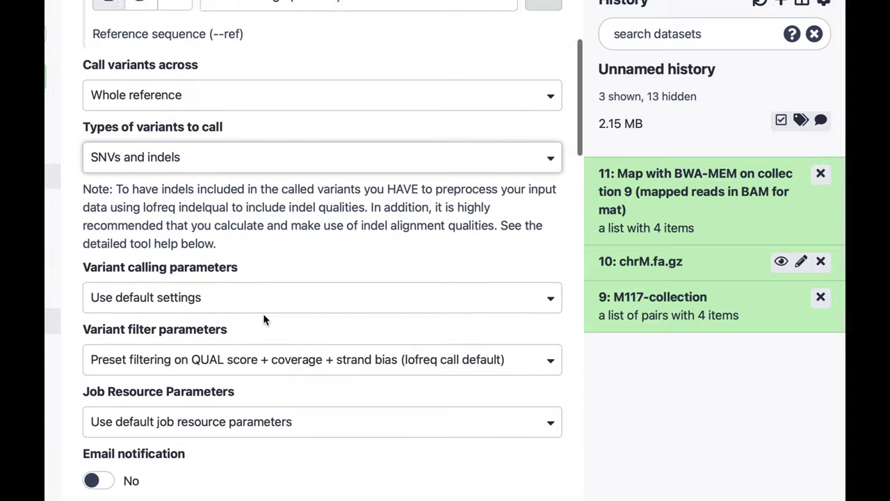
scroll(264, 318, "down", 3)
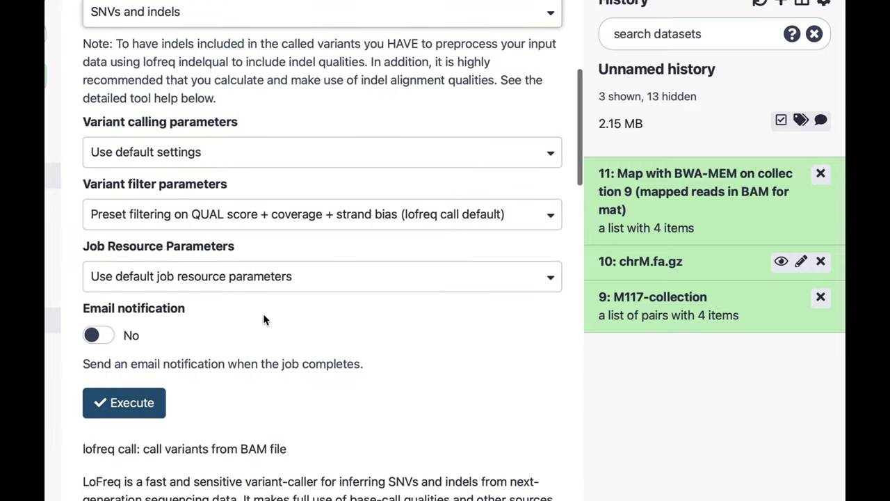
left_click(126, 405)
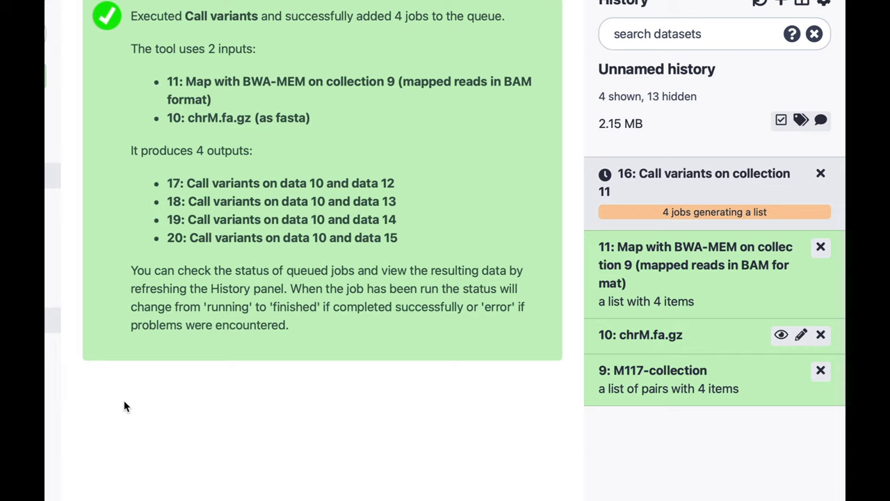
- Examine the BWA-MEM collection and the contents of the M117-bl.fq variants in the Call variants collection, and return to the main history
left_click(647, 270)
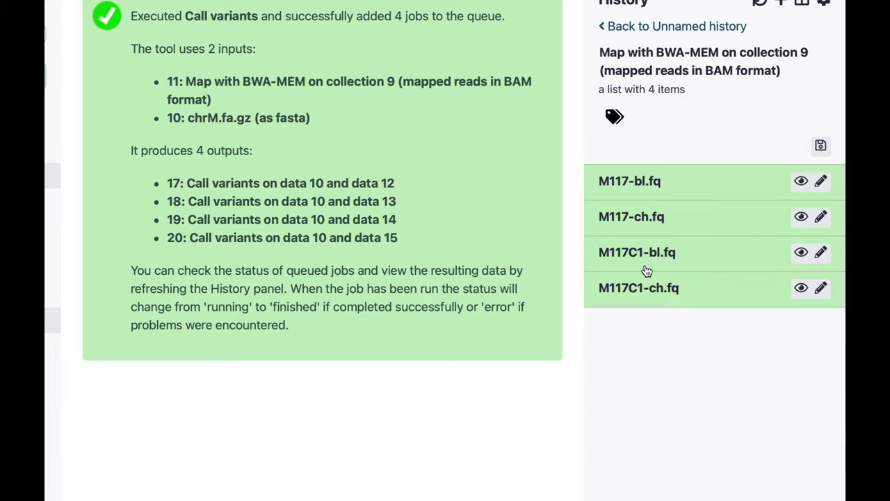
left_click(650, 28)
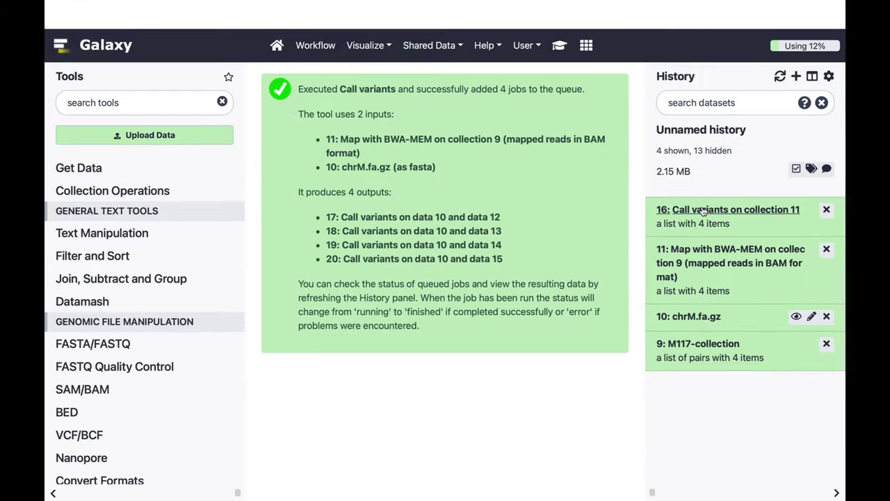
left_click(704, 210)
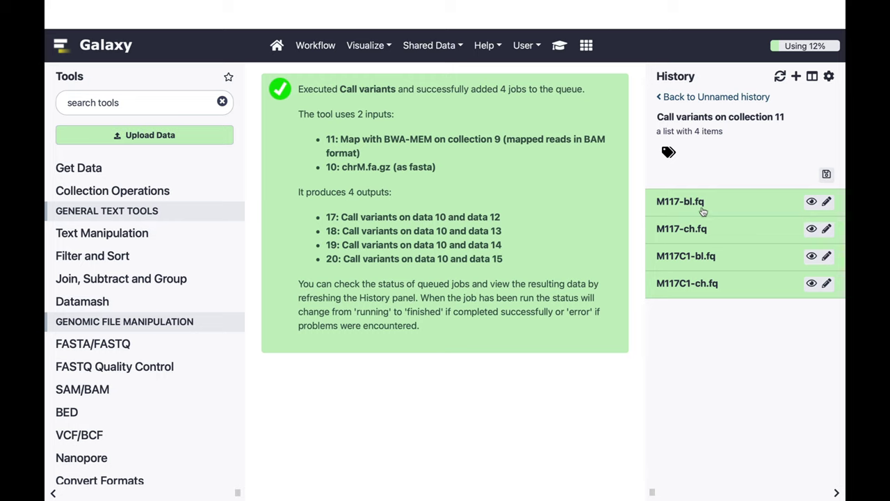
left_click(696, 207)
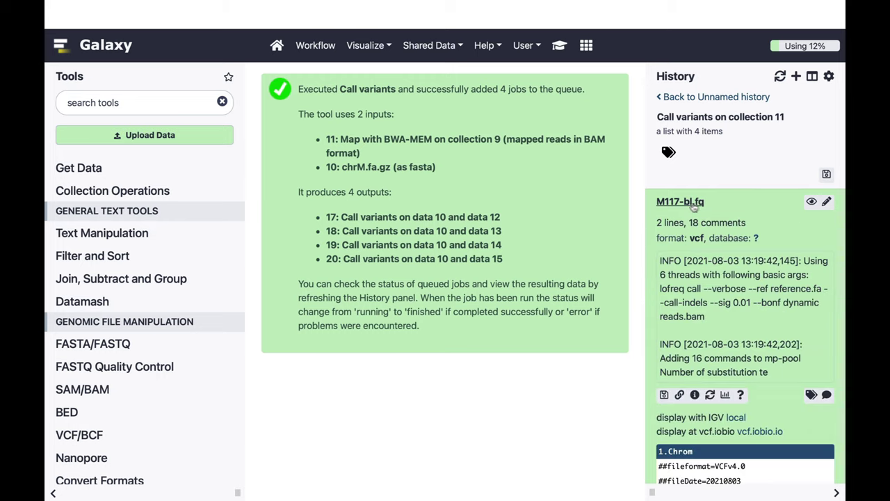
left_click(812, 201)
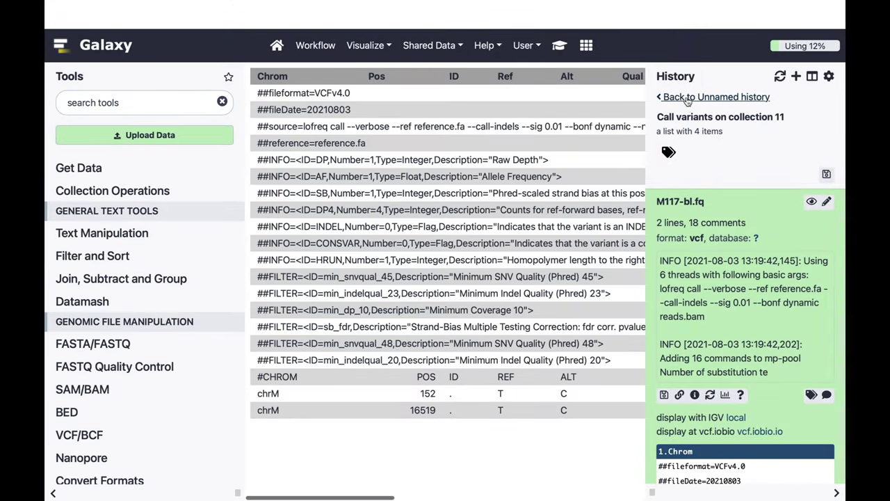
left_click(687, 100)
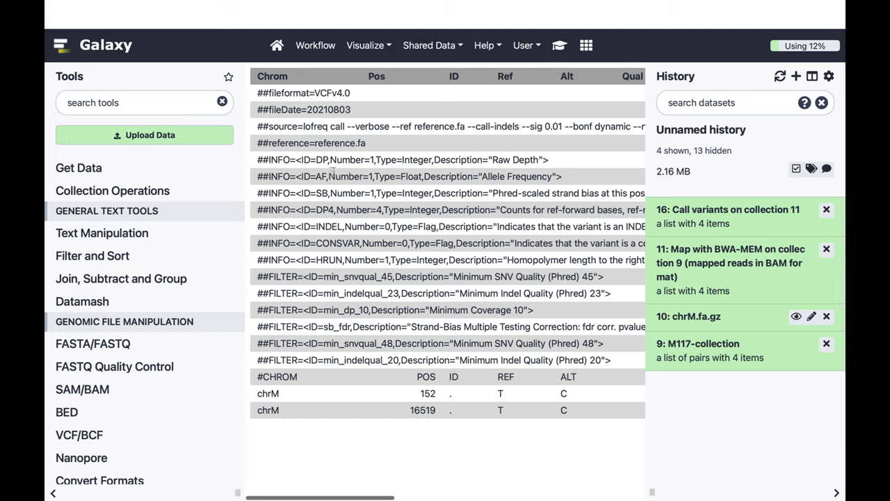
- Search the tools for snpsift and open SnpSift Extract Fields
left_click(128, 103)
type("snpsift")
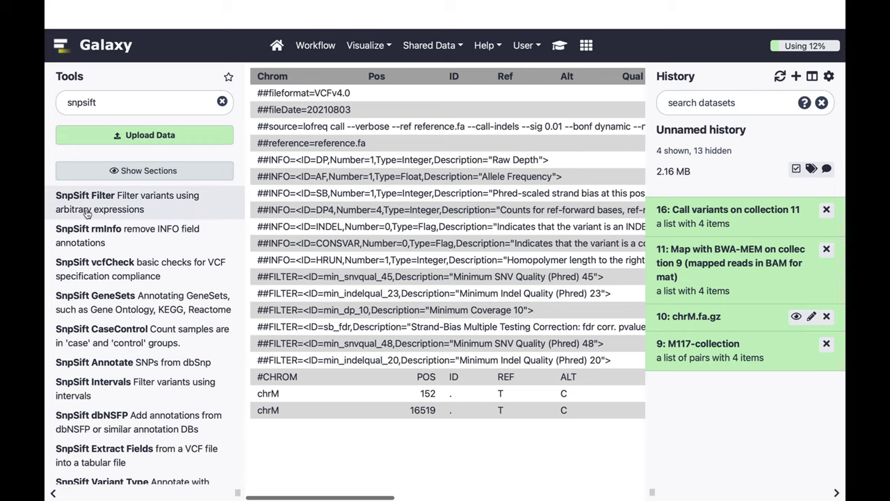
left_click(94, 453)
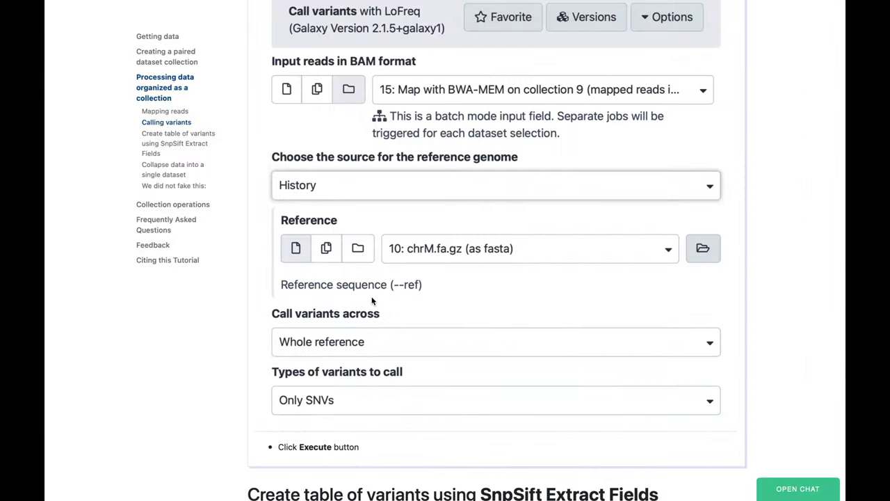
- Copy the fields from the tutorial's SnpSift section and set Galaxy's fields to extract to CHROM POS REF ALT QUAL DP AF SB DP4
scroll(372, 300, "up", 5)
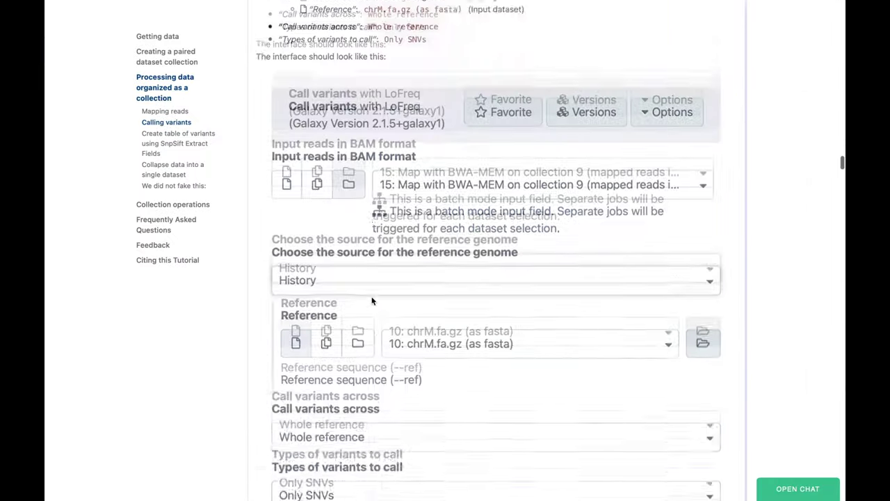
scroll(376, 279, "down", 5)
scroll(376, 280, "down", 5)
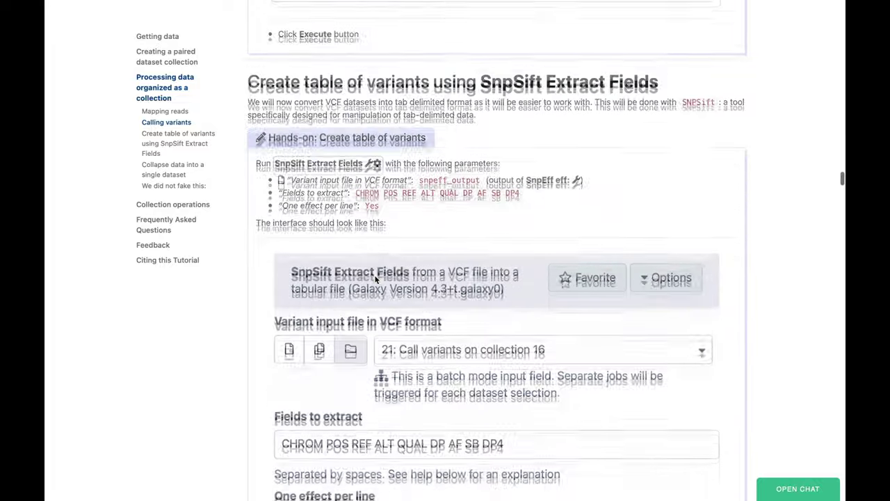
left_click_drag(355, 184, 526, 188)
key("ctrl+c")
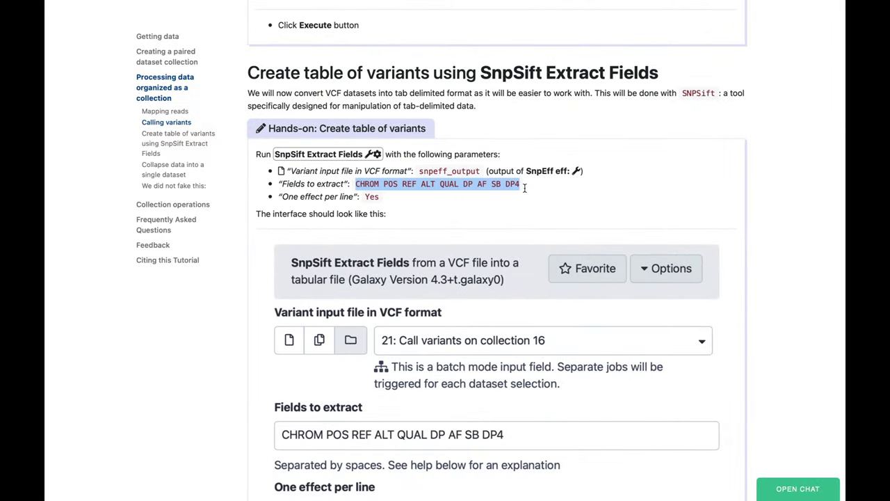
key("alt+Tab")
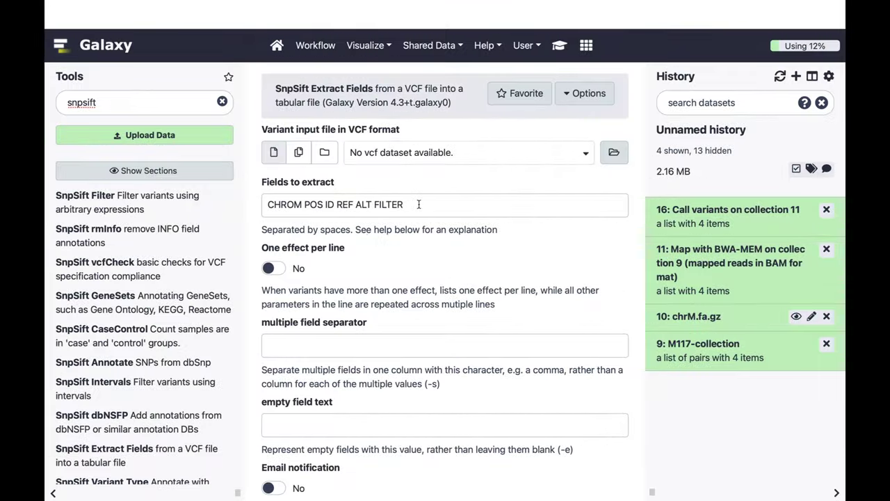
triple_click(417, 205)
key("ctrl+v")
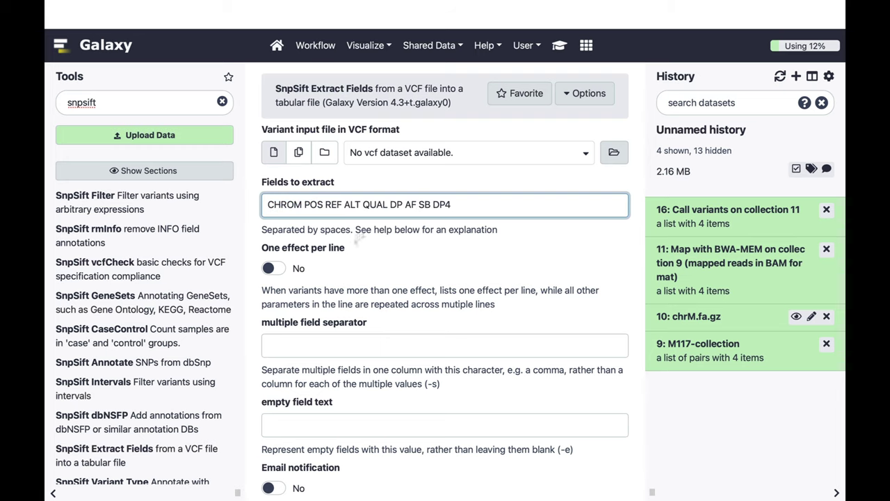
- Set One effect per line to Yes for the SnpSift field extraction
scroll(114, 306, "down", 1)
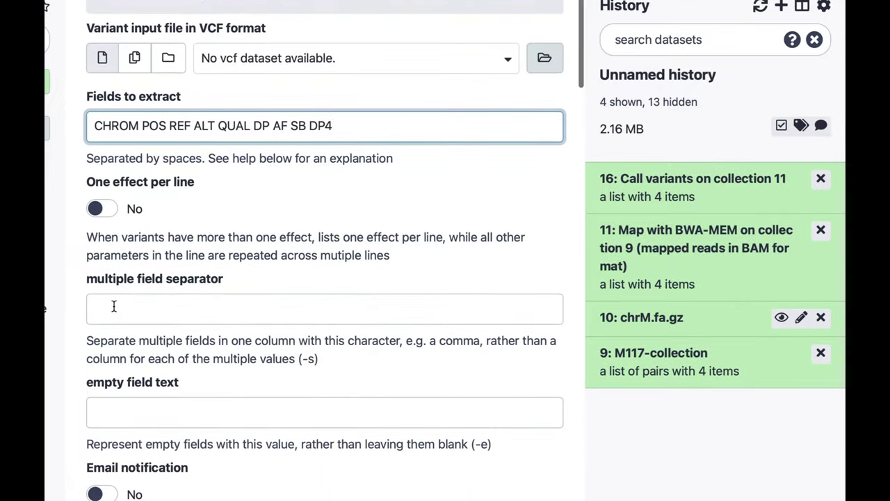
scroll(113, 306, "up", 1)
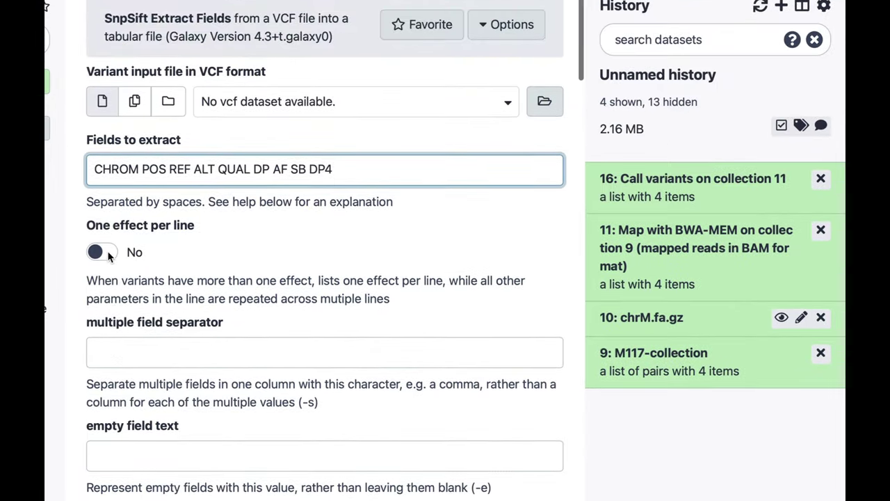
left_click(114, 254)
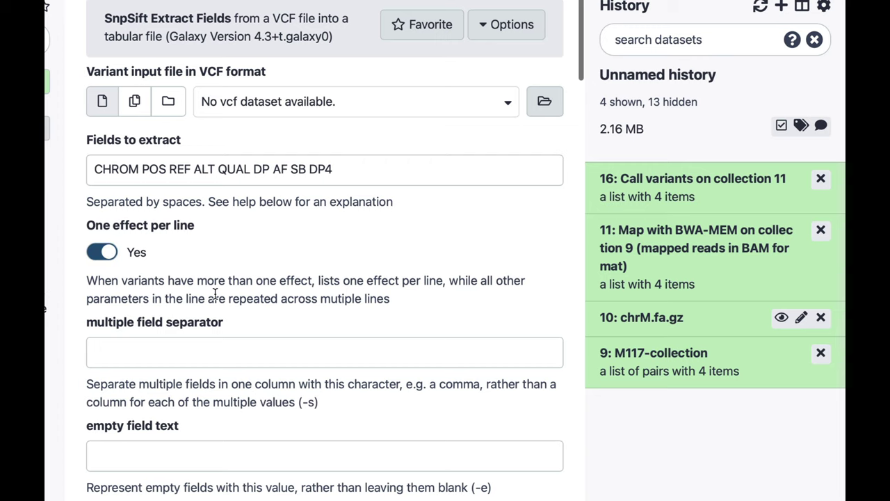
- Review the remaining SnpSift Extract Fields settings and try to execute the tool
scroll(215, 295, "down", 2)
scroll(215, 296, "down", 1)
scroll(215, 296, "up", 1)
scroll(215, 294, "down", 1)
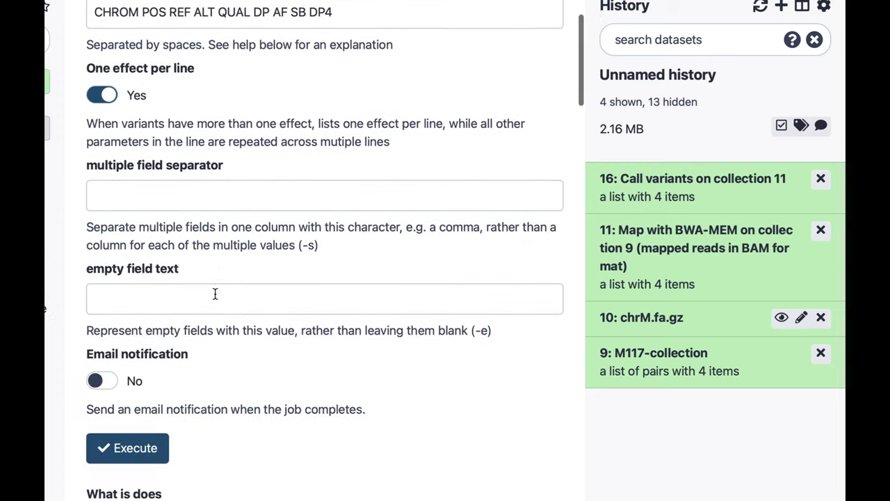
left_click(125, 450)
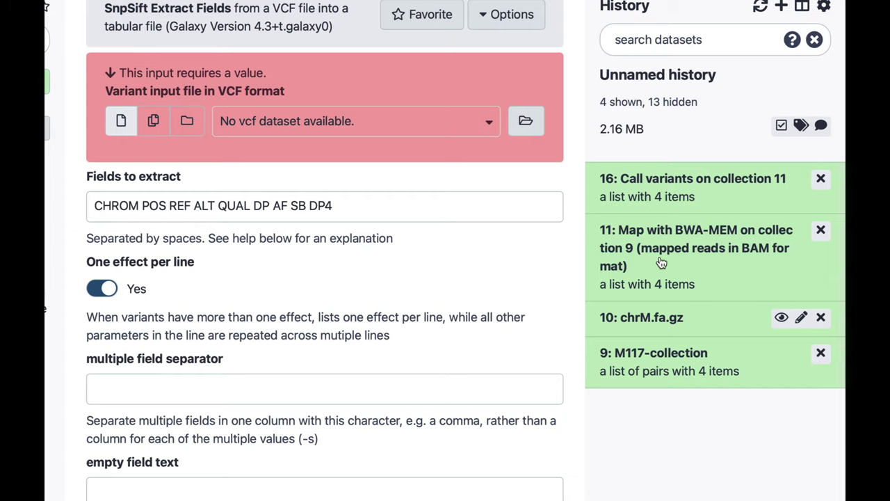
- Set the VCF variant input to the dataset collection Call variants on collection 11
left_click(186, 124)
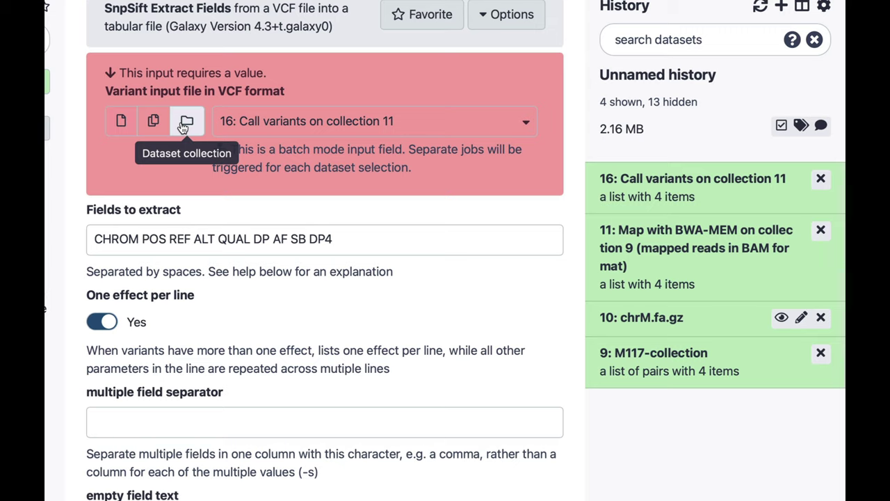
left_click(259, 126)
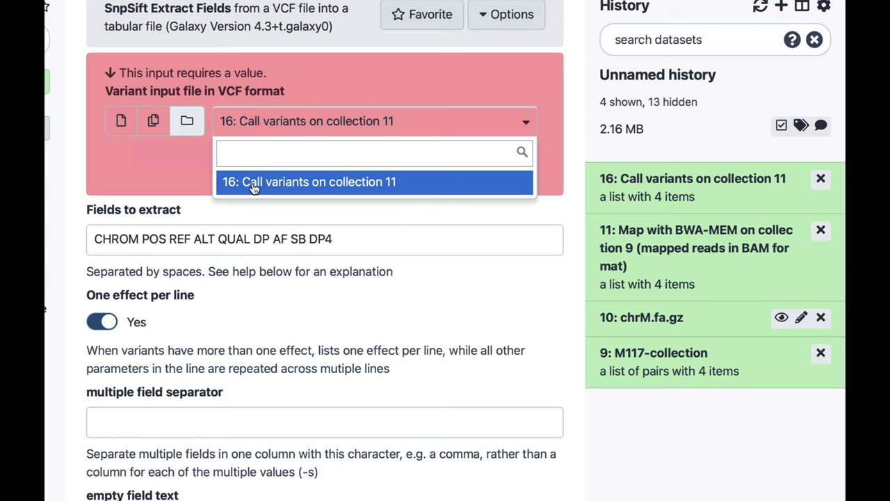
left_click(255, 182)
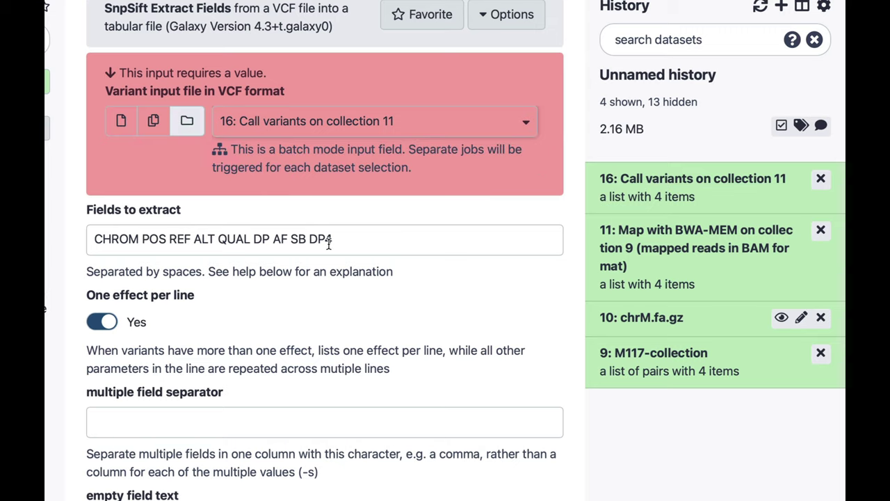
- Execute SnpSift Extract Fields on the collection Call variants on collection 11
scroll(329, 243, "down", 3)
scroll(328, 243, "down", 5)
left_click(121, 198)
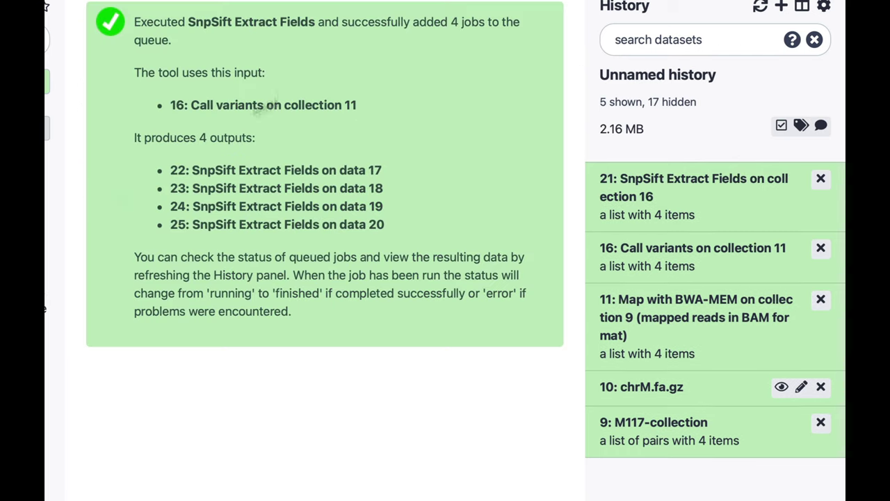
- Inspect the M117-bl.fq table and its column headers in SnpSift Extract Fields on collection 16, and return to the history
left_click(647, 183)
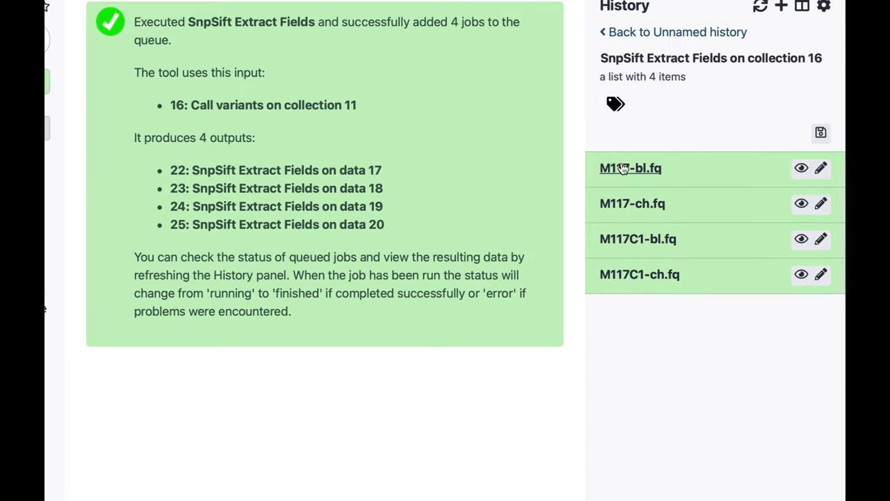
left_click(623, 169)
left_click(802, 169)
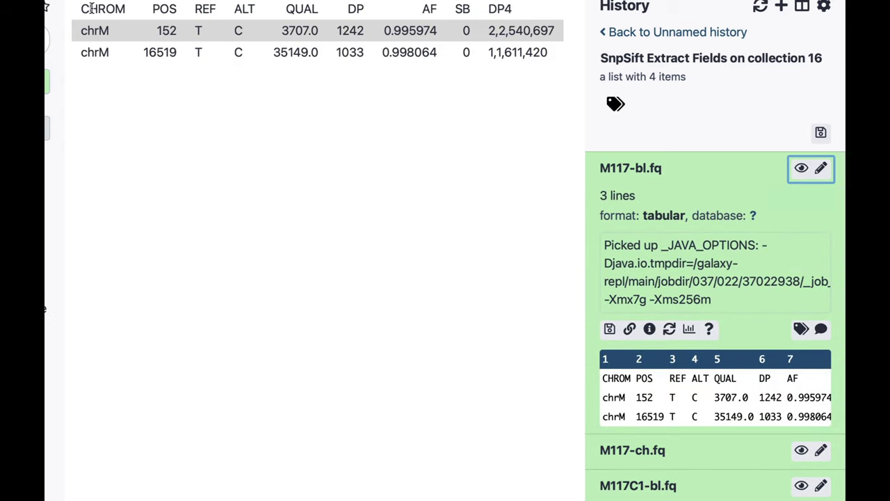
left_click_drag(83, 8, 82, 31)
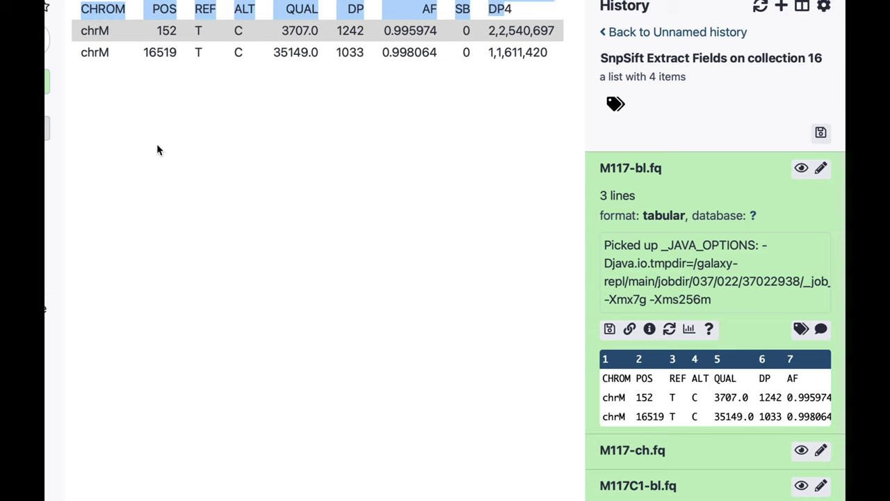
left_click(617, 32)
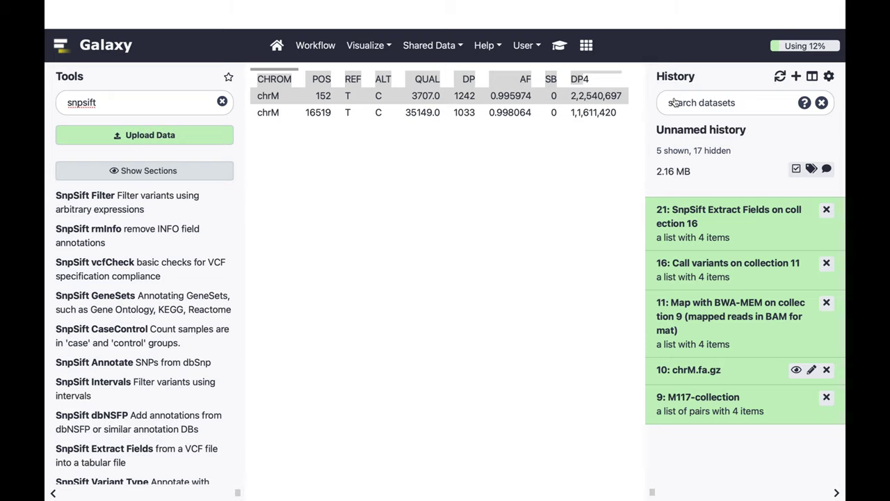
left_click(716, 211)
- Clear the tool search and open Collapse Collection from the Collection Operations tools
left_click(222, 101)
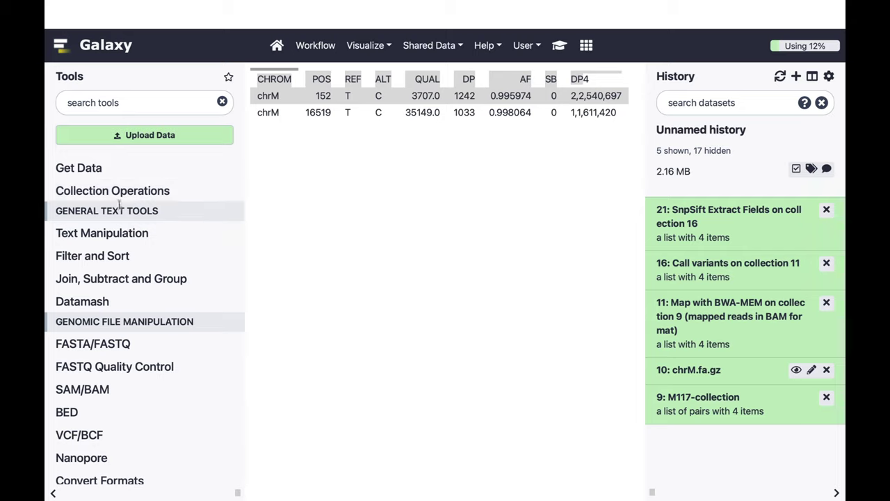
left_click(145, 193)
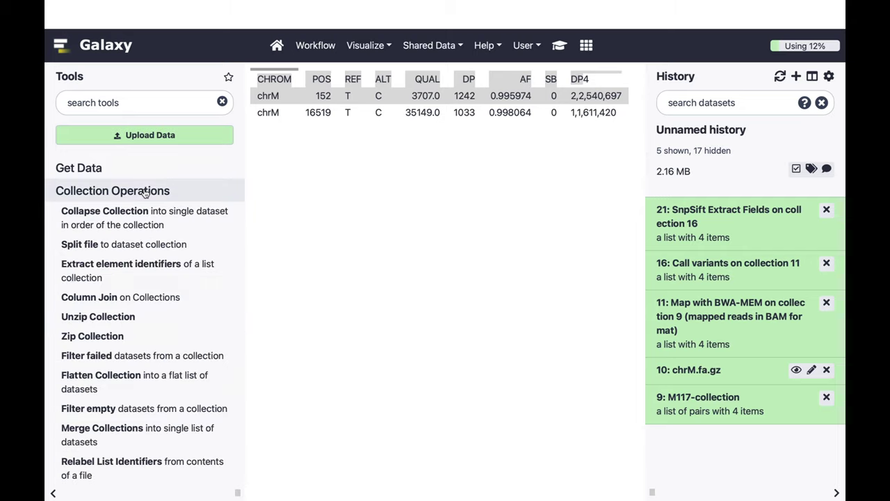
left_click(90, 211)
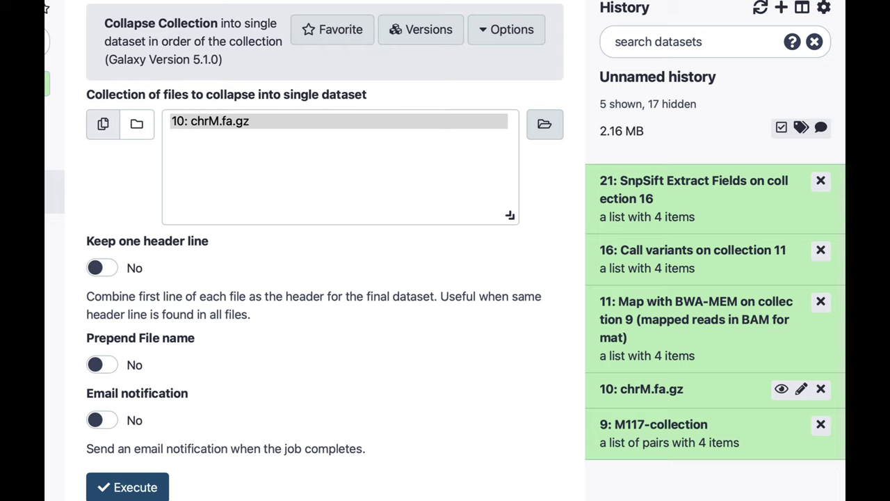
- View the M117-bl.fq dataset from the SnpSift Extract Fields collection to check its header line
left_click(615, 180)
left_click(624, 178)
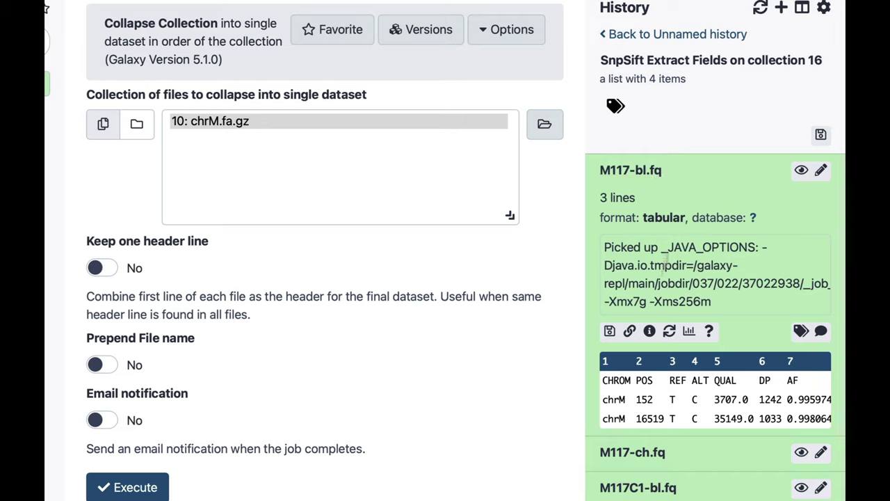
left_click(802, 170)
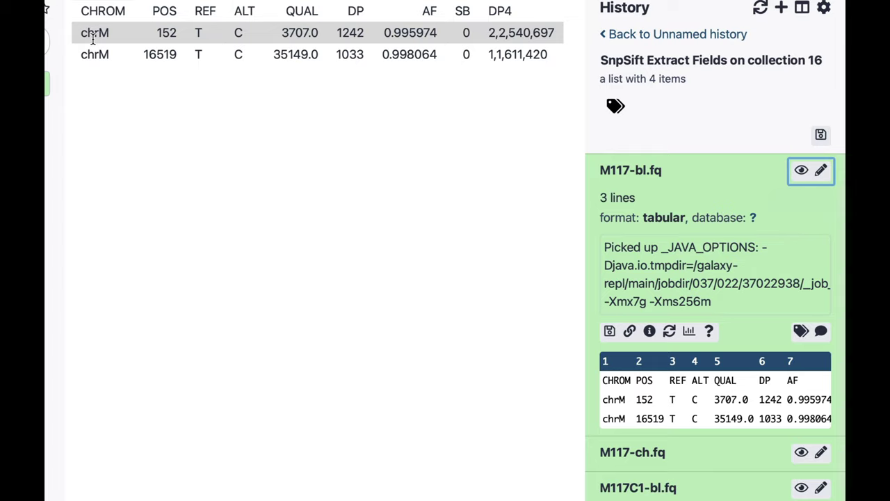
- Reopen Collapse Collection and choose the dataset collection SnpSift Extract Fields on collection 16 as its input
left_click(54, 192)
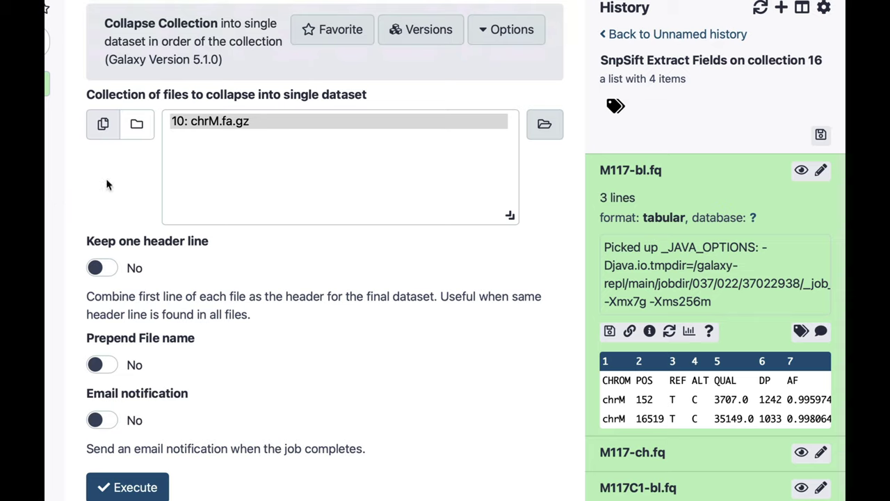
left_click(138, 134)
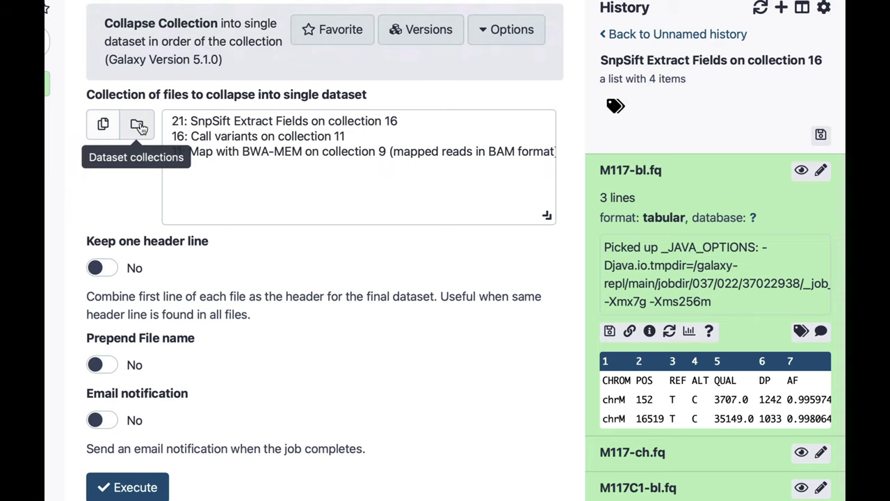
left_click(637, 34)
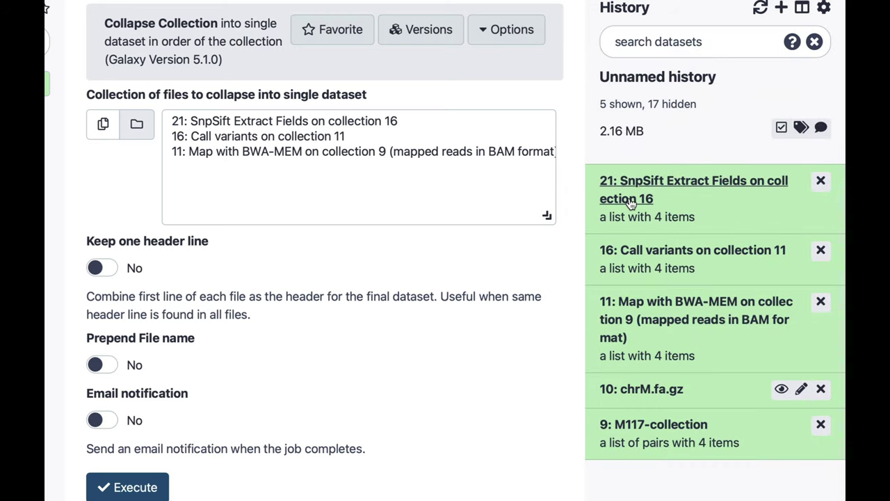
left_click(221, 124)
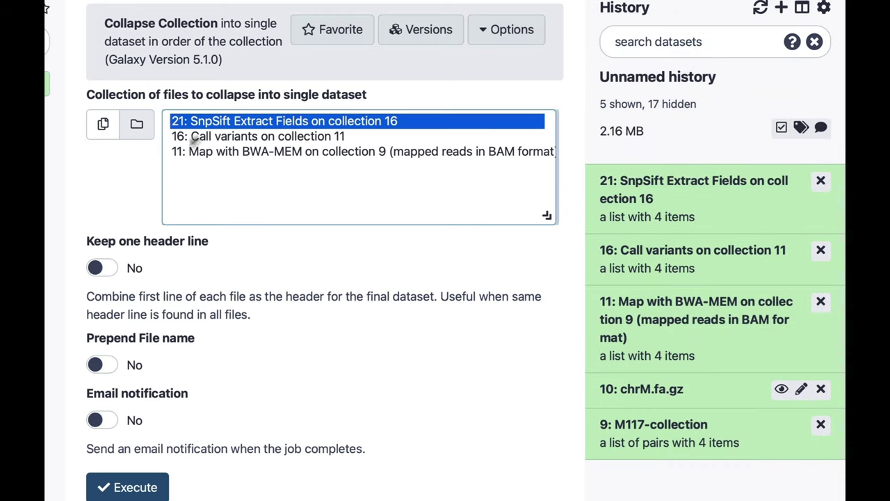
- Execute Collapse Collection with one header line kept and the file name prepended using Same line and each line in dataset
left_click(108, 270)
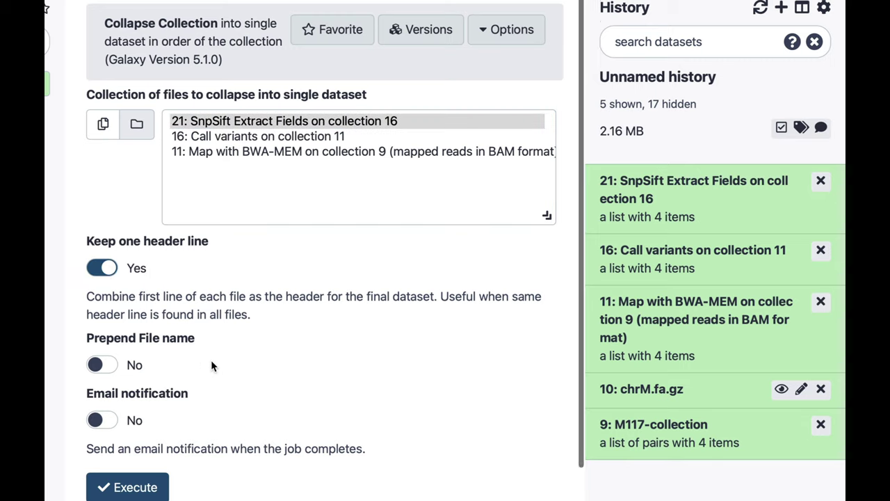
scroll(117, 292, "down", 2)
left_click(115, 290)
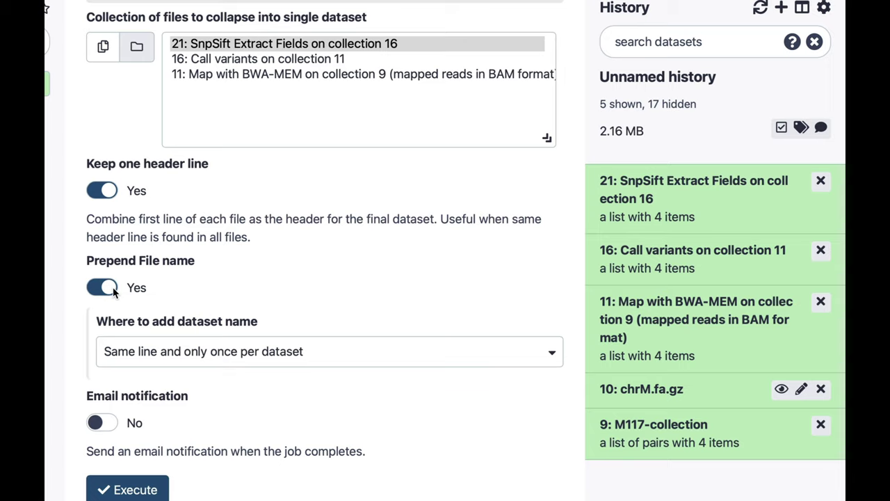
left_click(144, 359)
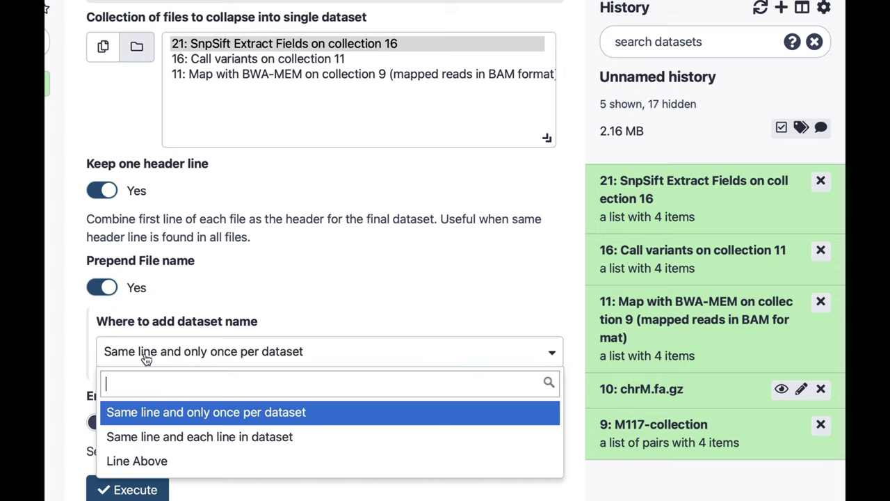
left_click(127, 438)
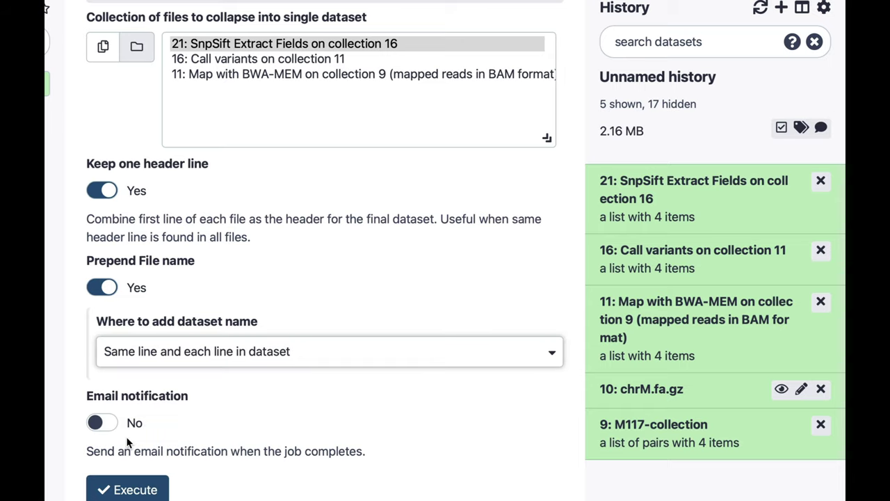
left_click(132, 489)
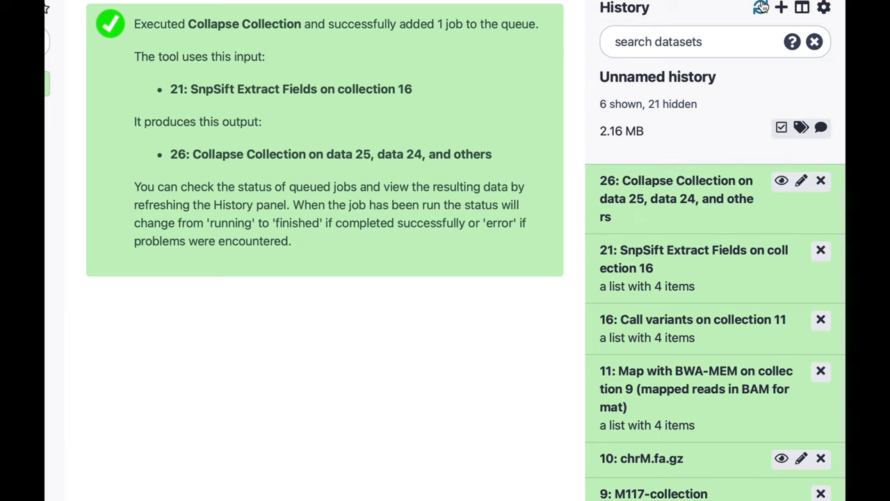
- View the collapsed dataset with the history panel hidden, examine the variant rows by sample, and restore the panel
left_click(781, 182)
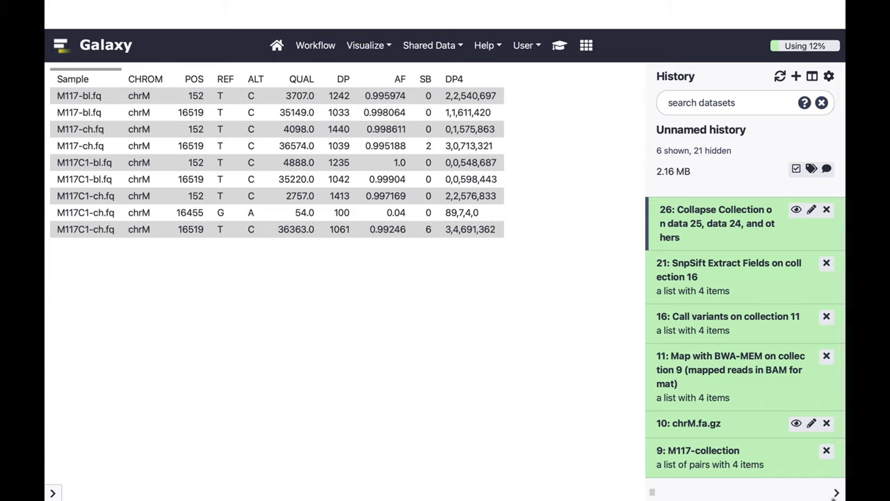
left_click(837, 492)
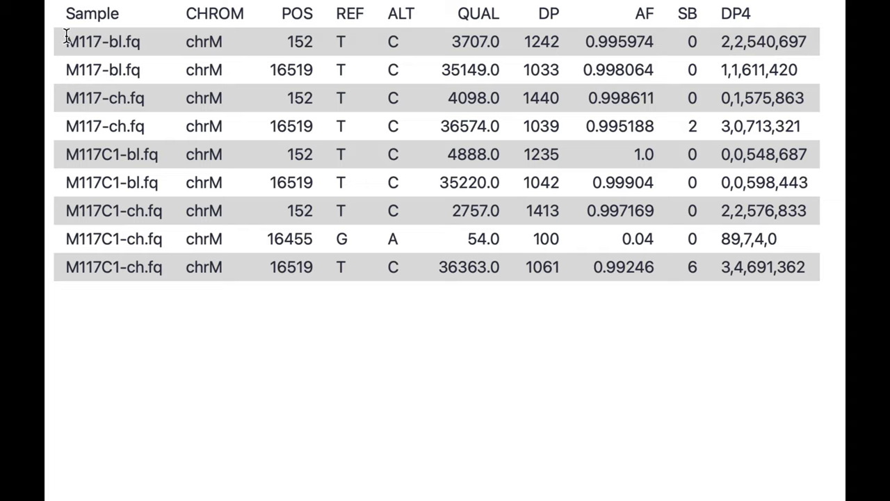
left_click_drag(66, 39, 143, 37)
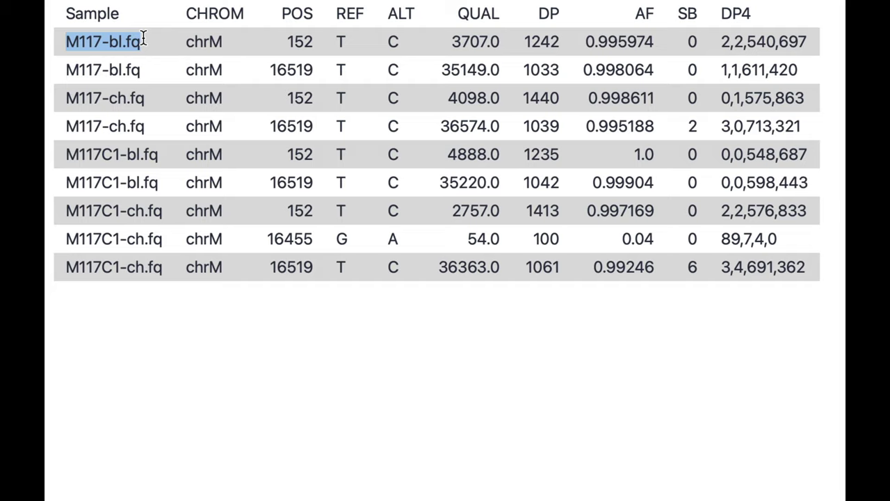
left_click(66, 39)
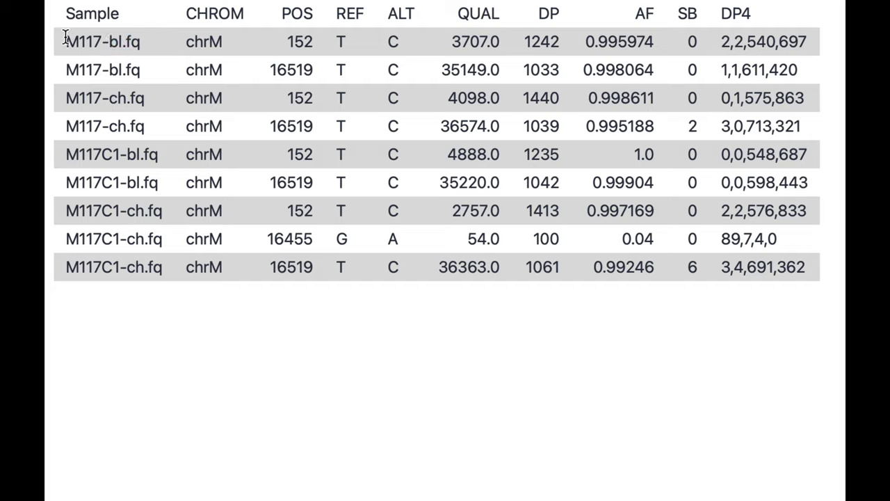
left_click_drag(66, 38, 165, 69)
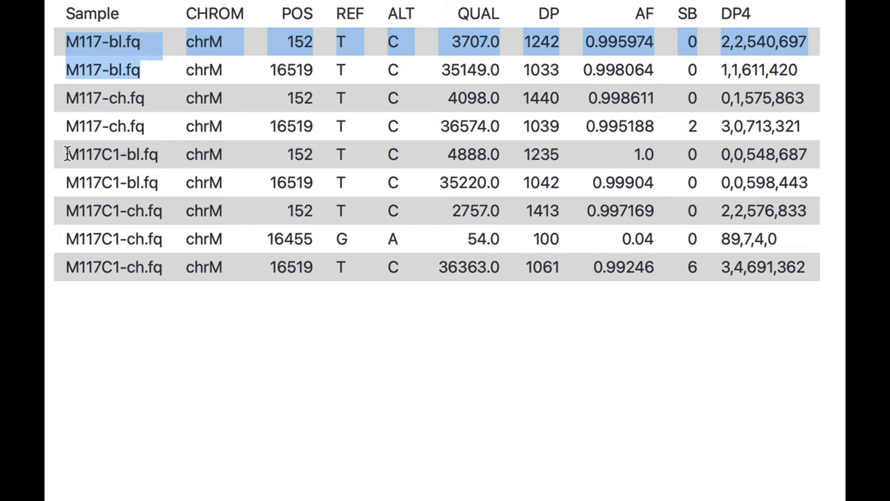
left_click_drag(66, 152, 174, 180)
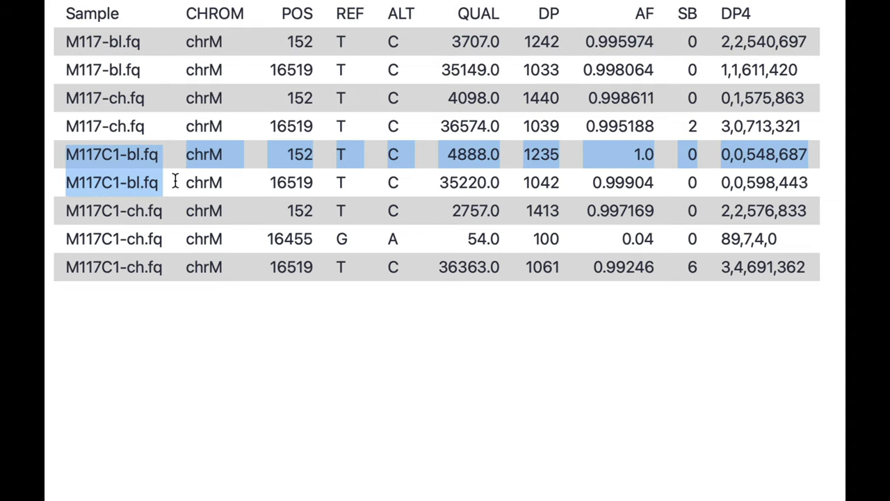
left_click_drag(68, 210, 169, 260)
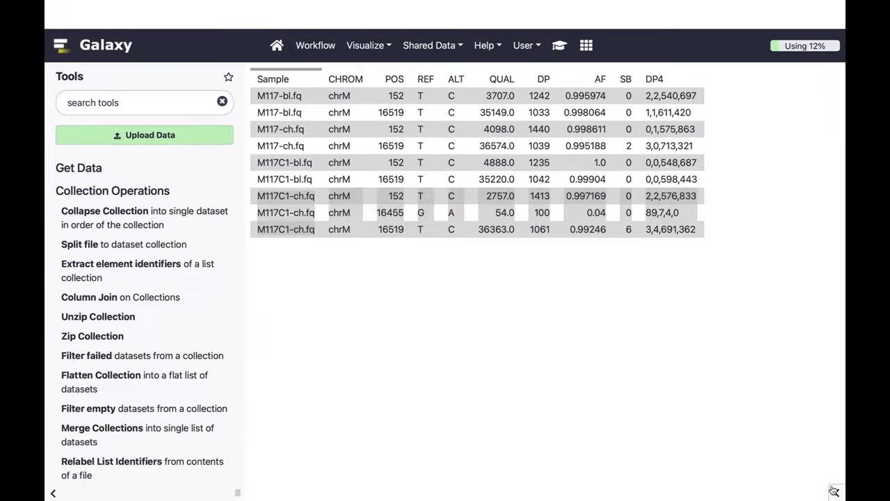
left_click(834, 491)
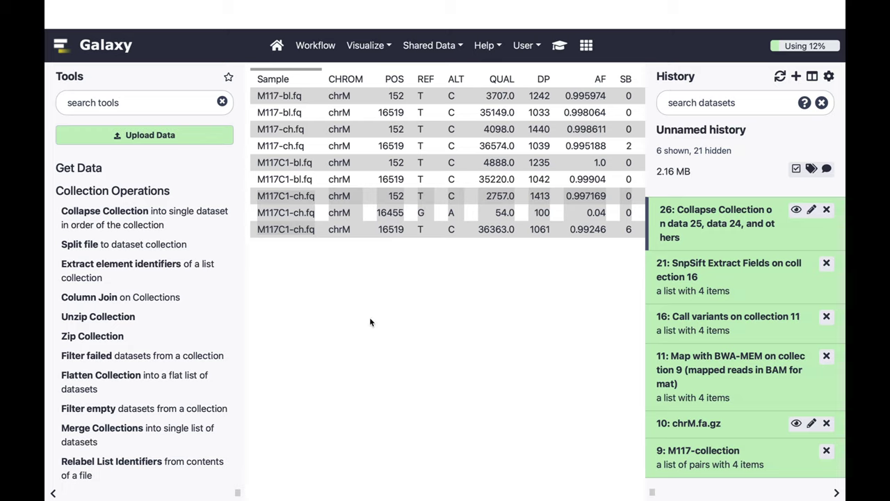
- Browse the remaining Collection Operations tools
scroll(131, 286, "down", 1)
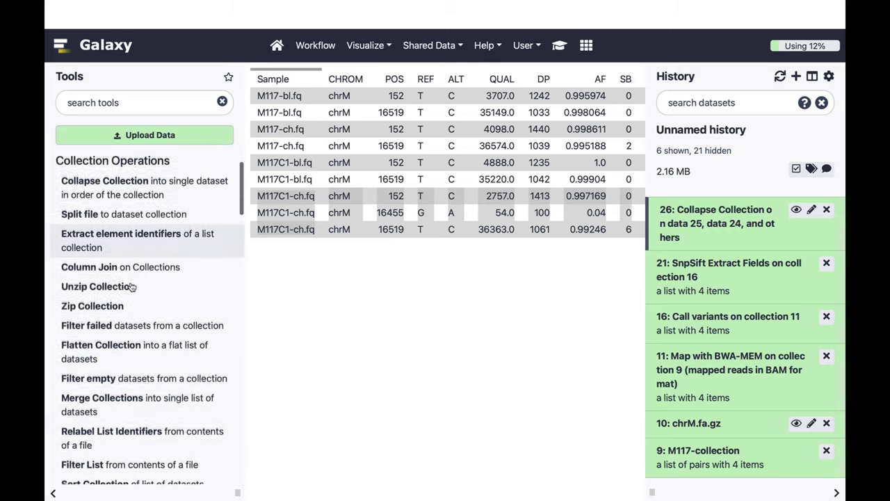